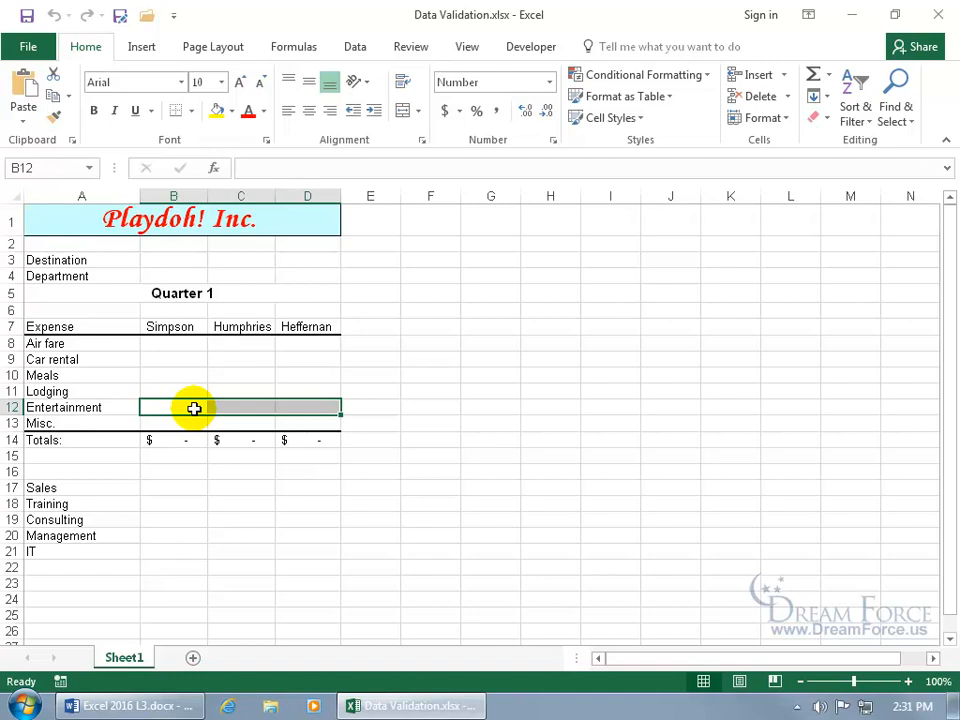
Step: Add data validation to the Entertainment cells B12:D12 allowing only decimals less than or equal to 100
click(354, 47)
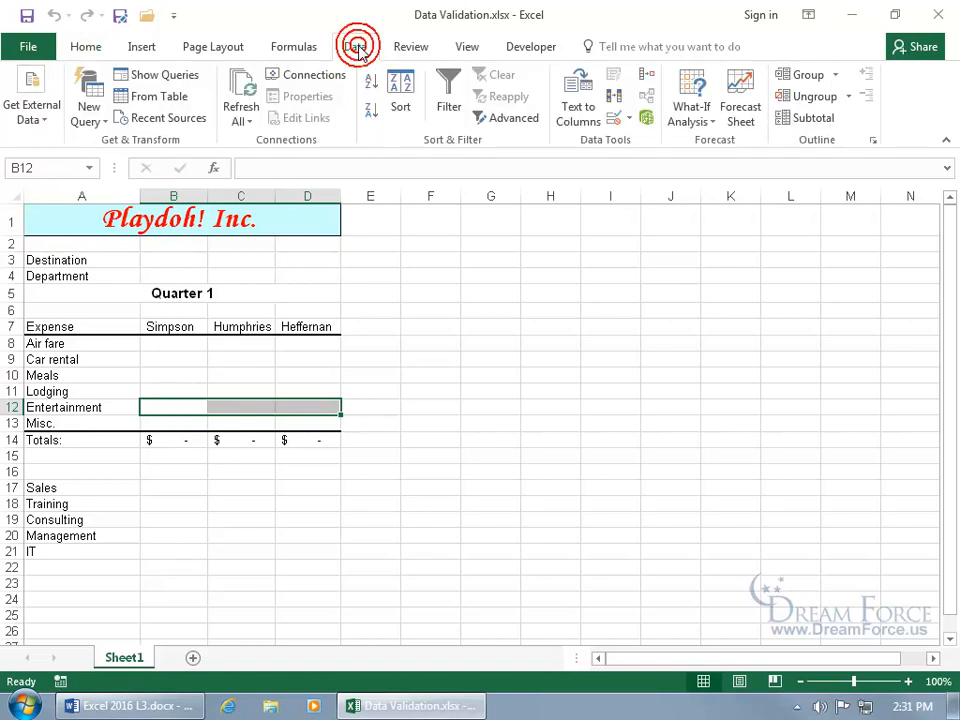
click(630, 120)
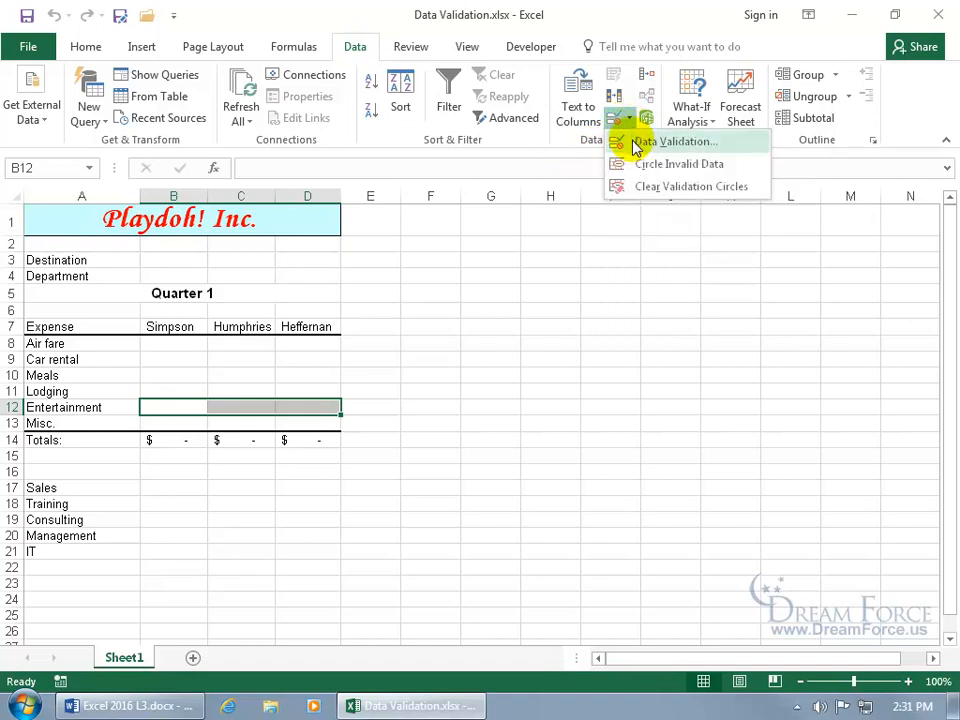
click(636, 146)
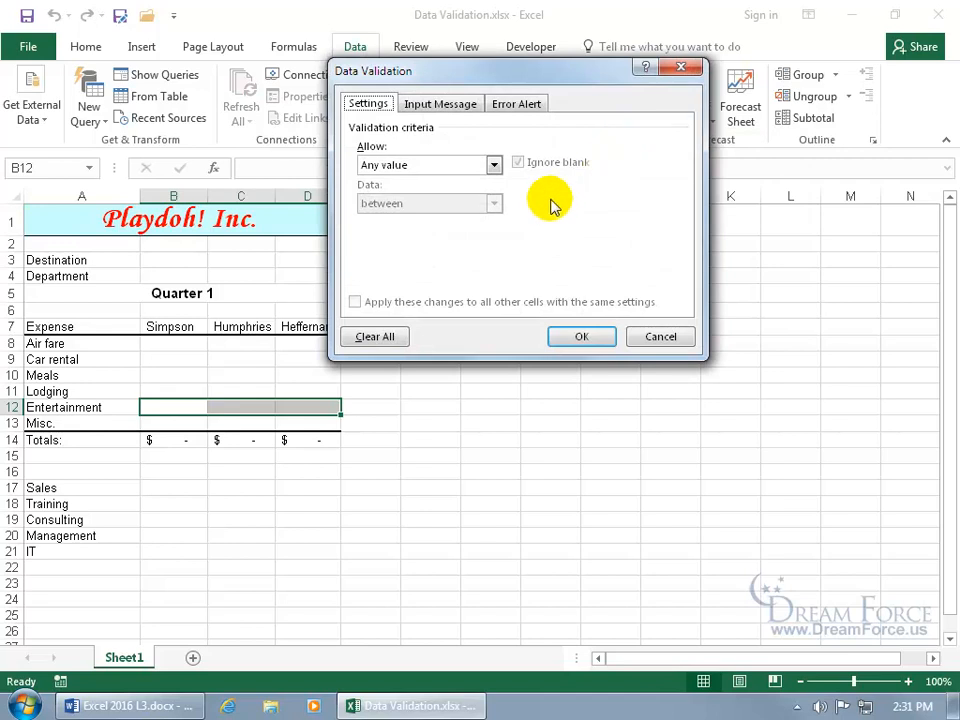
click(493, 165)
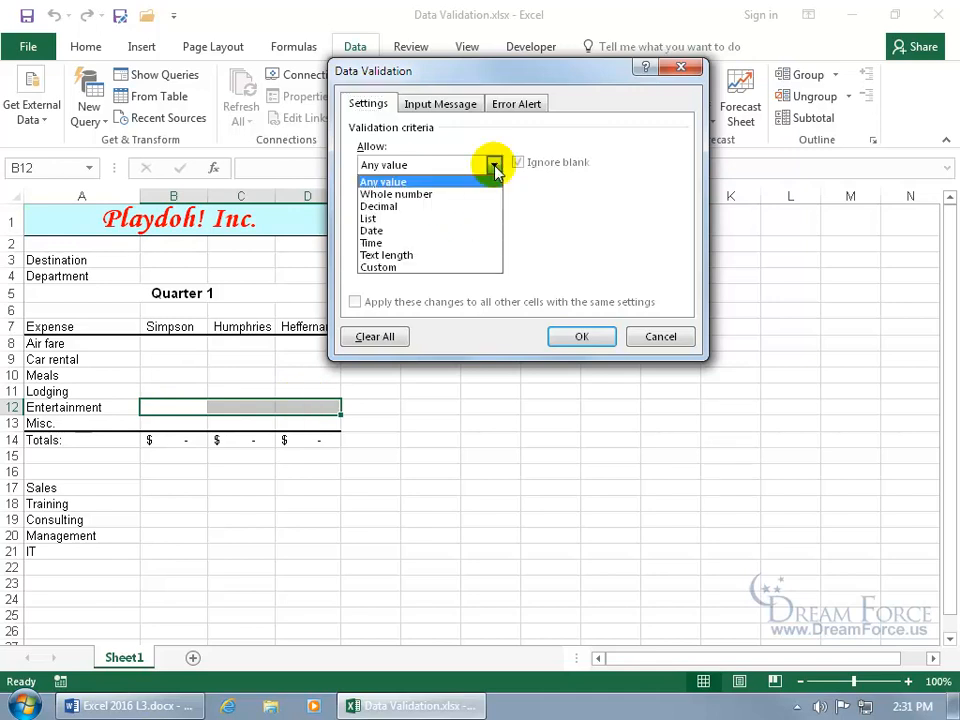
click(457, 206)
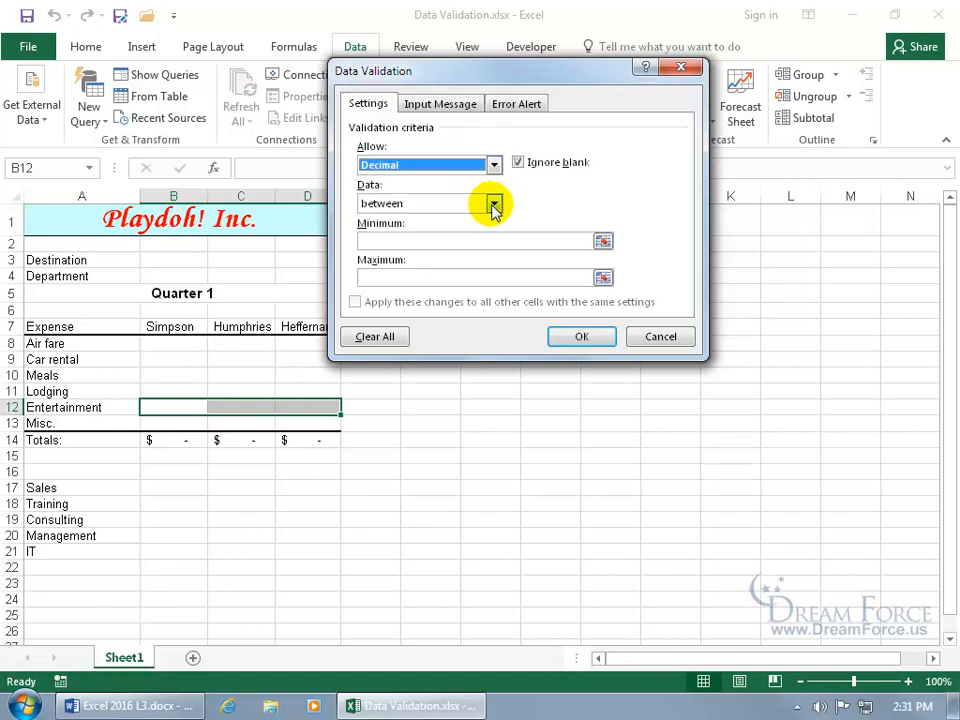
click(493, 205)
click(440, 305)
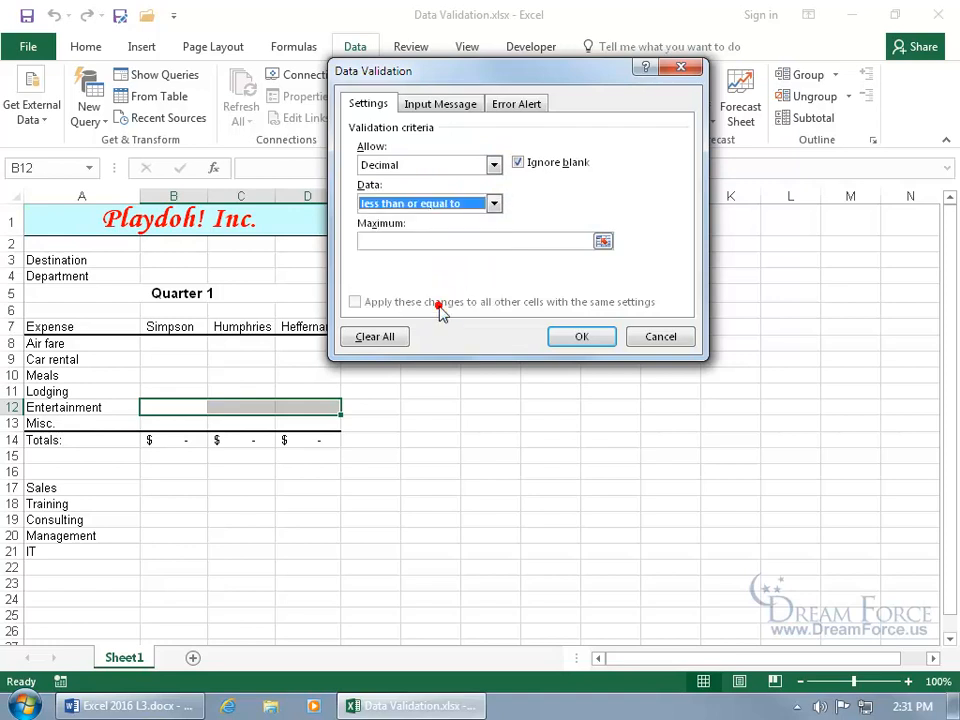
click(425, 241)
text(100)
click(582, 336)
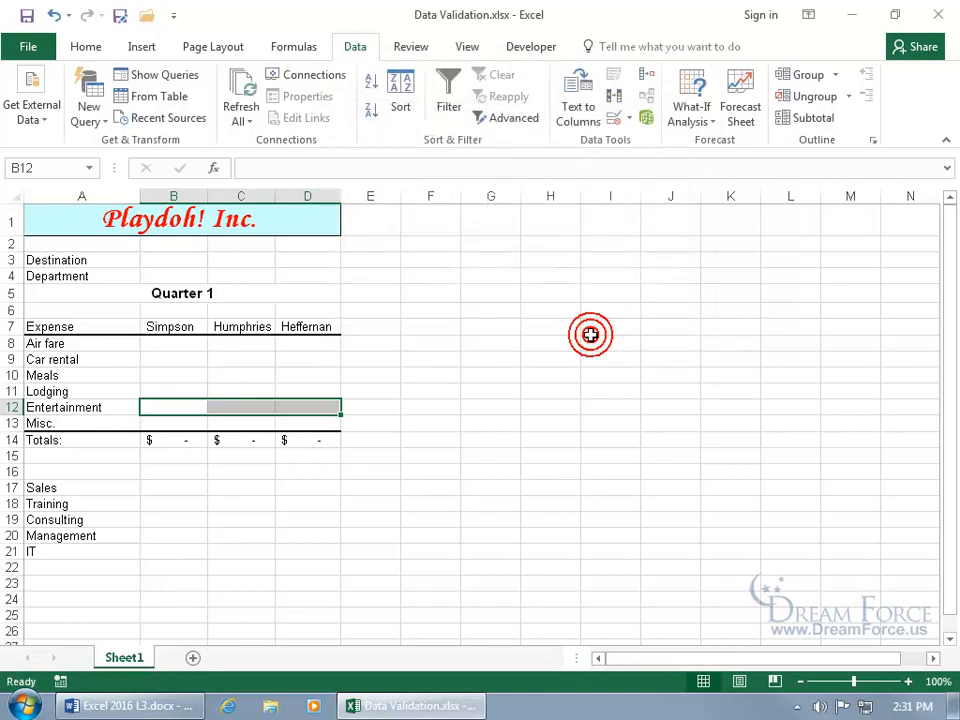
Step: Test the validation rule by trying to enter 101 in B12, and cancel the entry
click(193, 407)
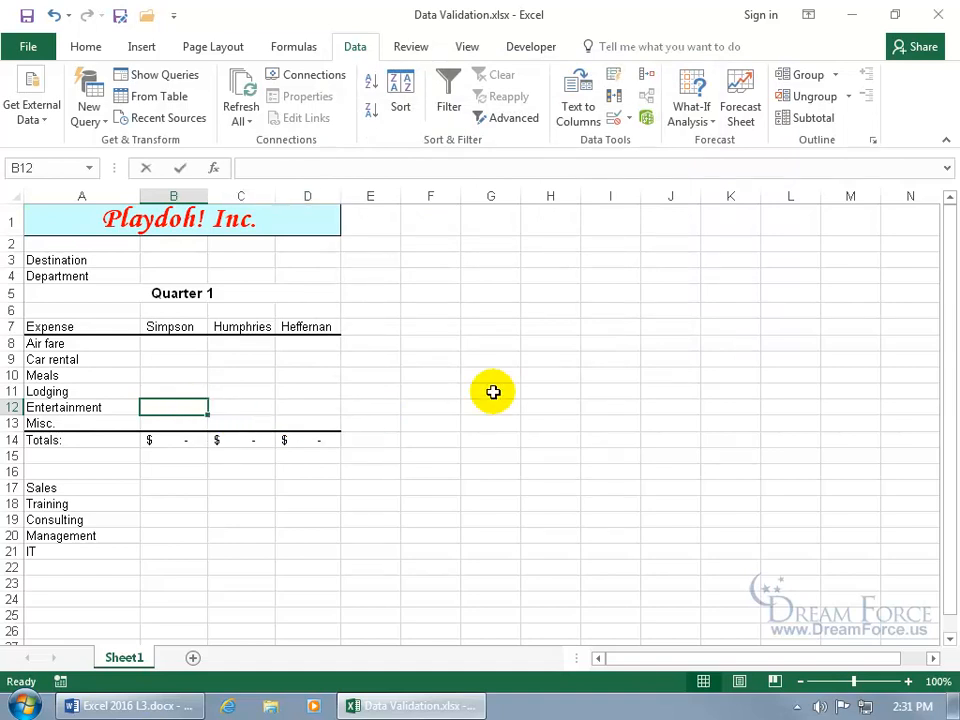
text(101)
key(Return)
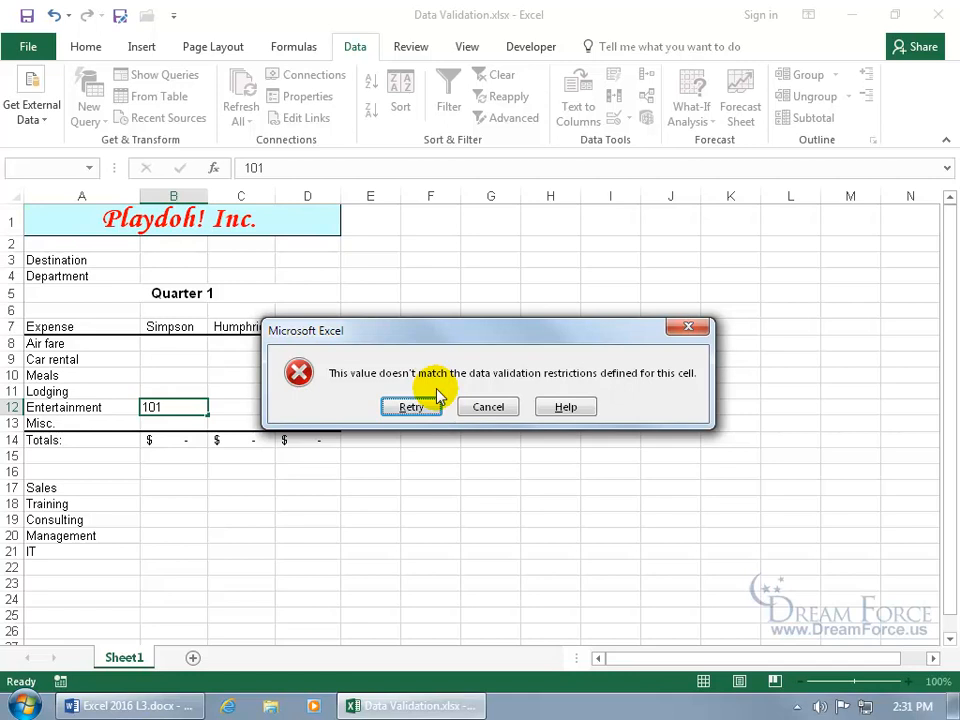
click(485, 410)
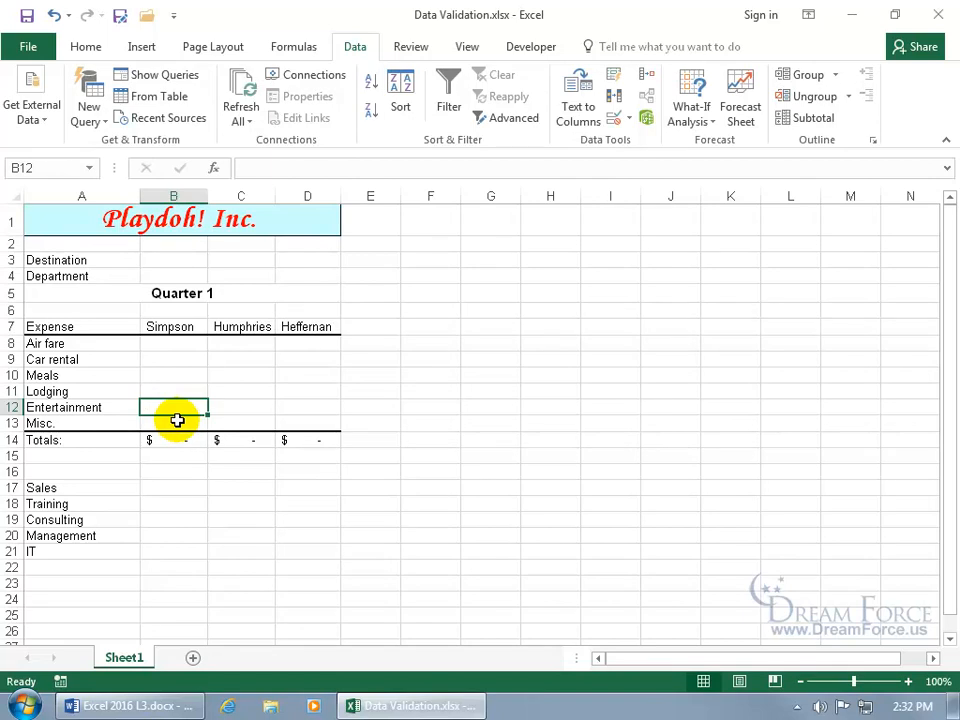
Step: Give B12:D12 a validation input message titled "Enter In Expense" with the text "BUT, must be $100 or less."
drag(160, 405, 294, 403)
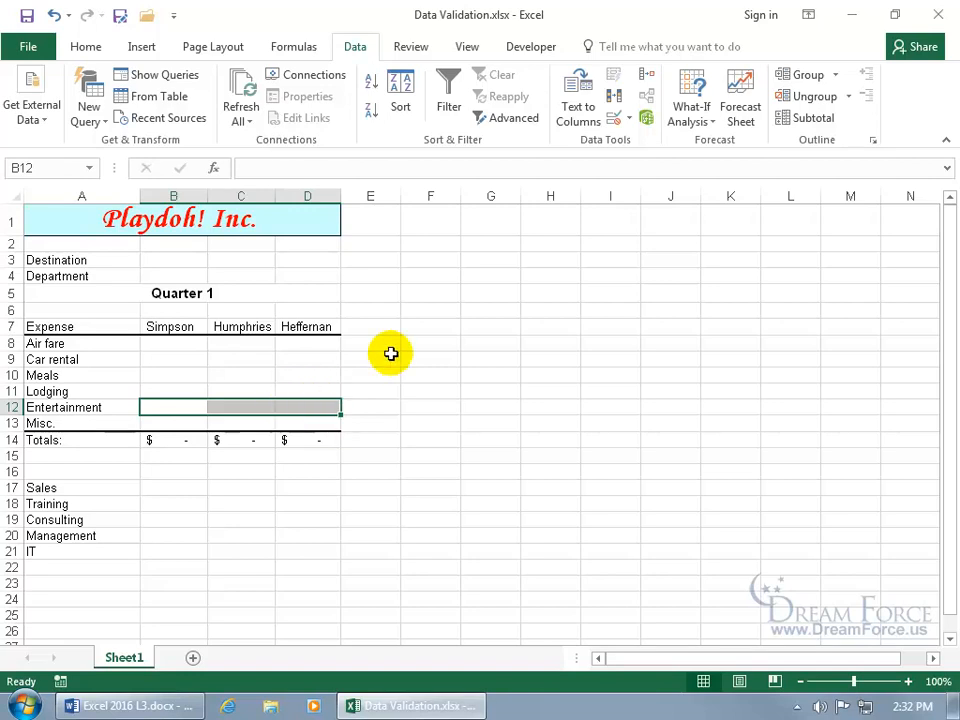
click(628, 118)
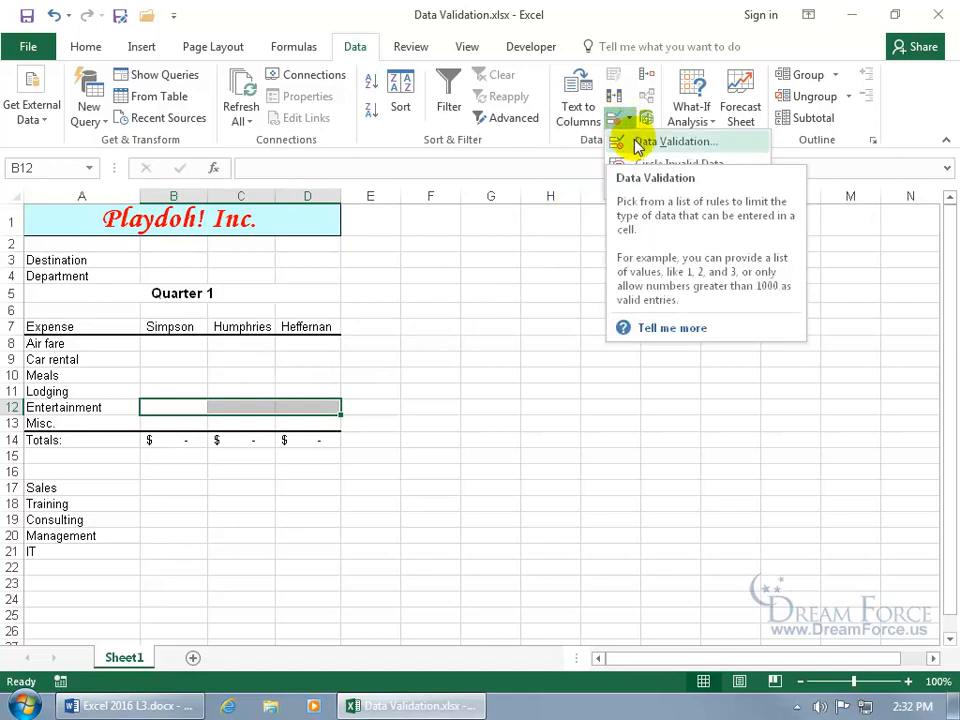
click(660, 141)
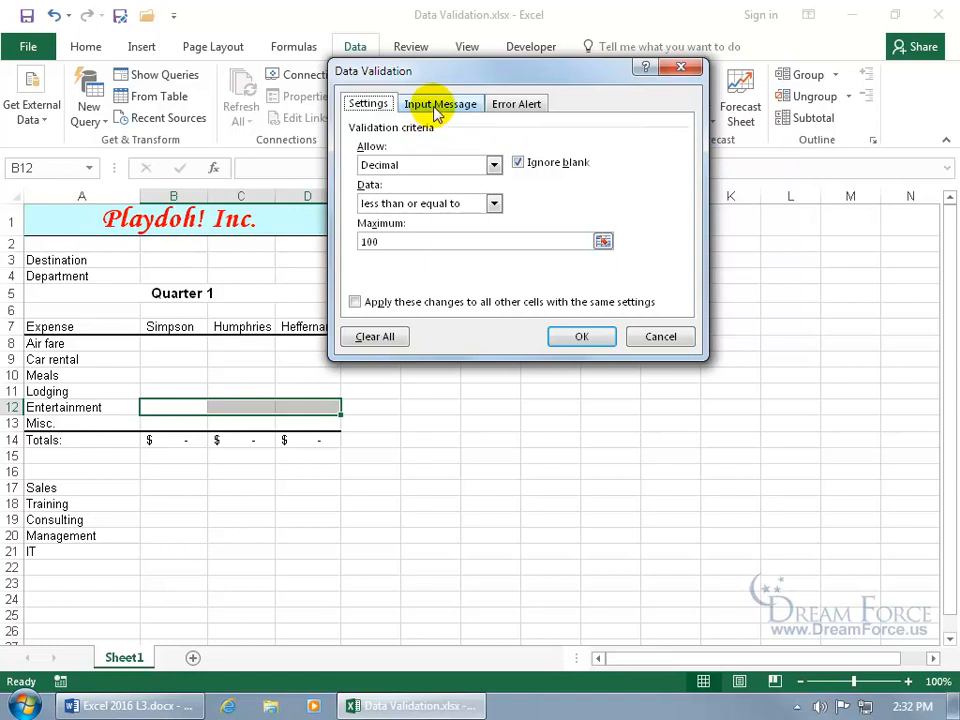
click(437, 108)
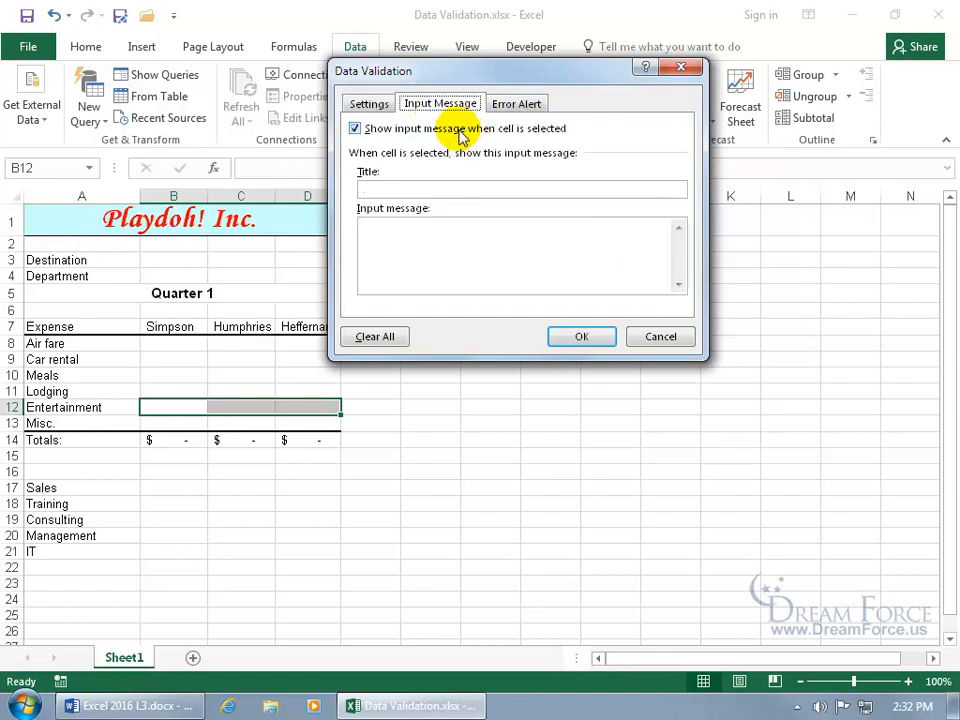
click(475, 189)
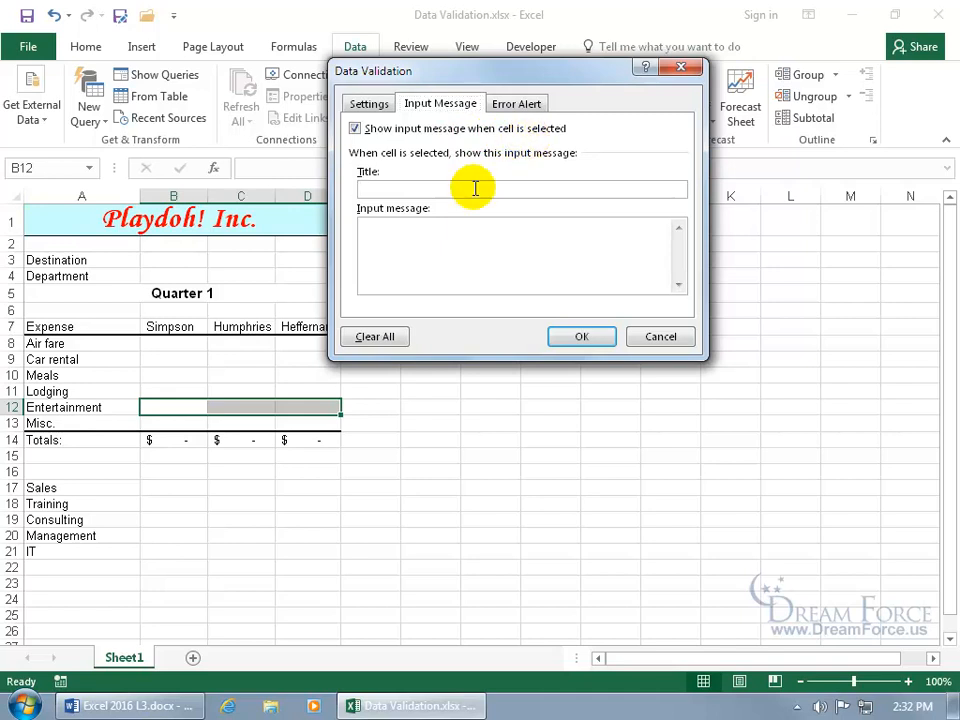
text(Enter In Expense)
key(Tab)
text(BUT, must be $100 or less.)
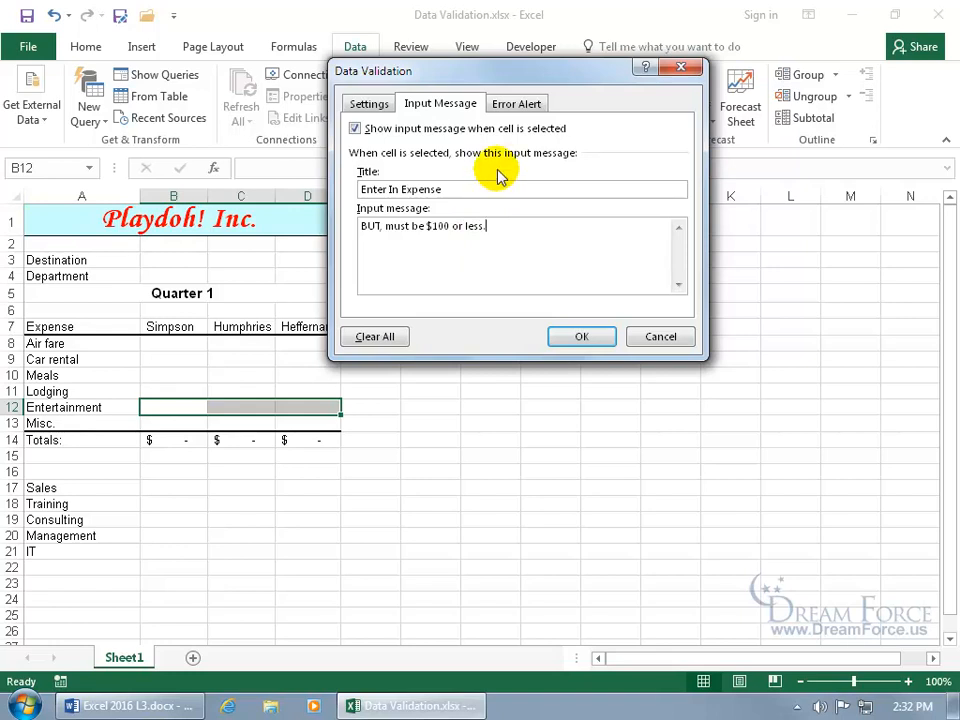
Step: Define the error alert with the title "Reimbursement" and the message "We won't reimburse anything over $100."
click(527, 104)
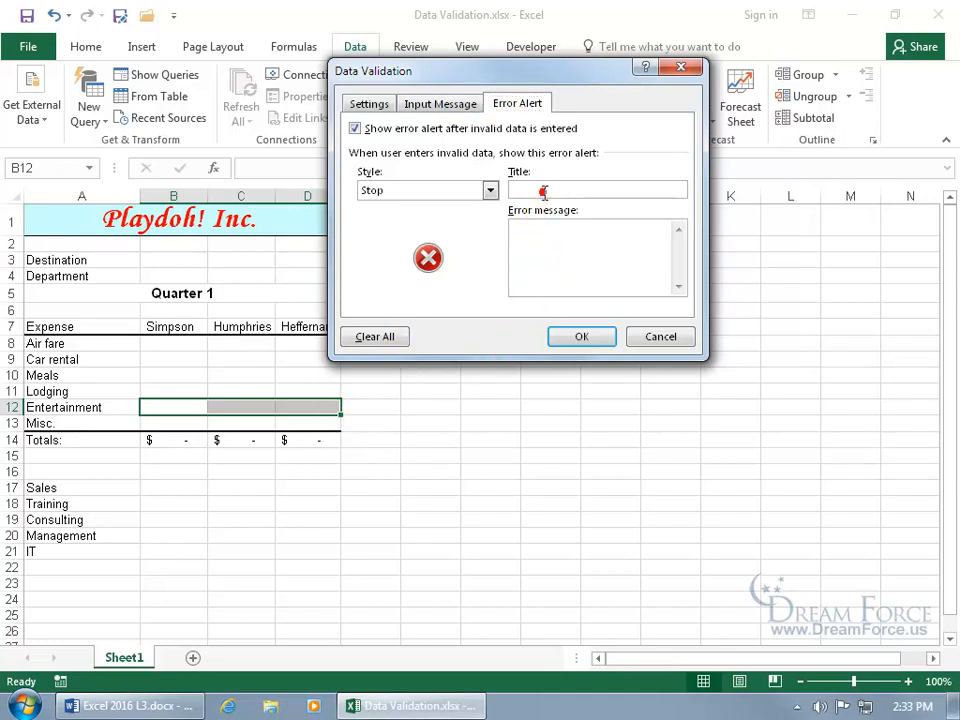
text(Reimbursement)
key(Tab)
text(We won't reimburse anything over $100.)
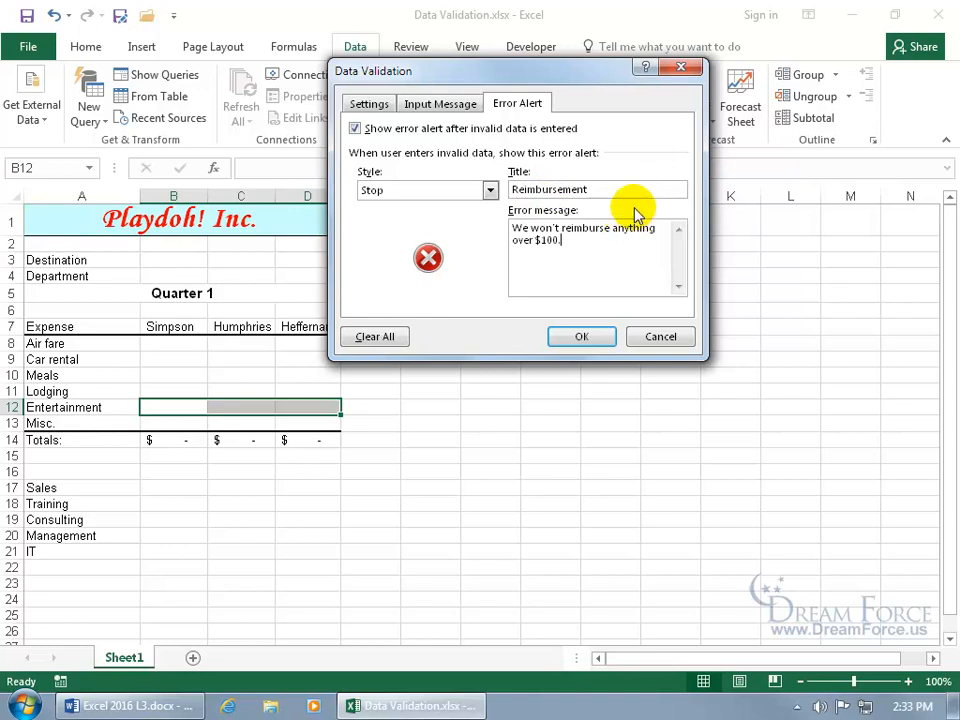
Step: Try the Warning and Information alert styles, set the style back to Stop, and apply the validation settings
click(489, 190)
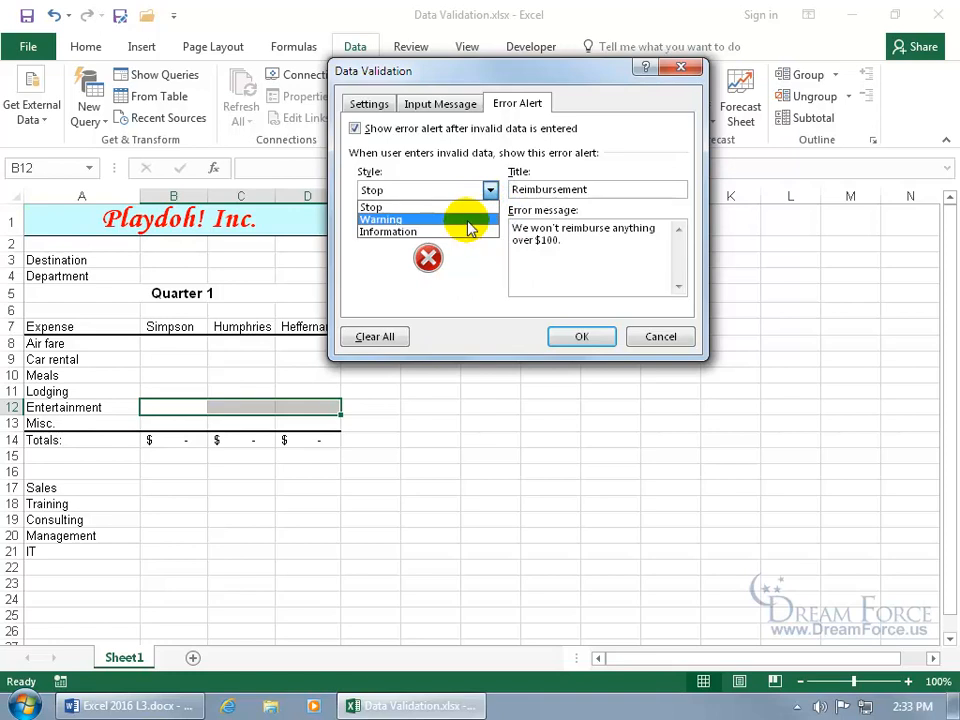
click(469, 227)
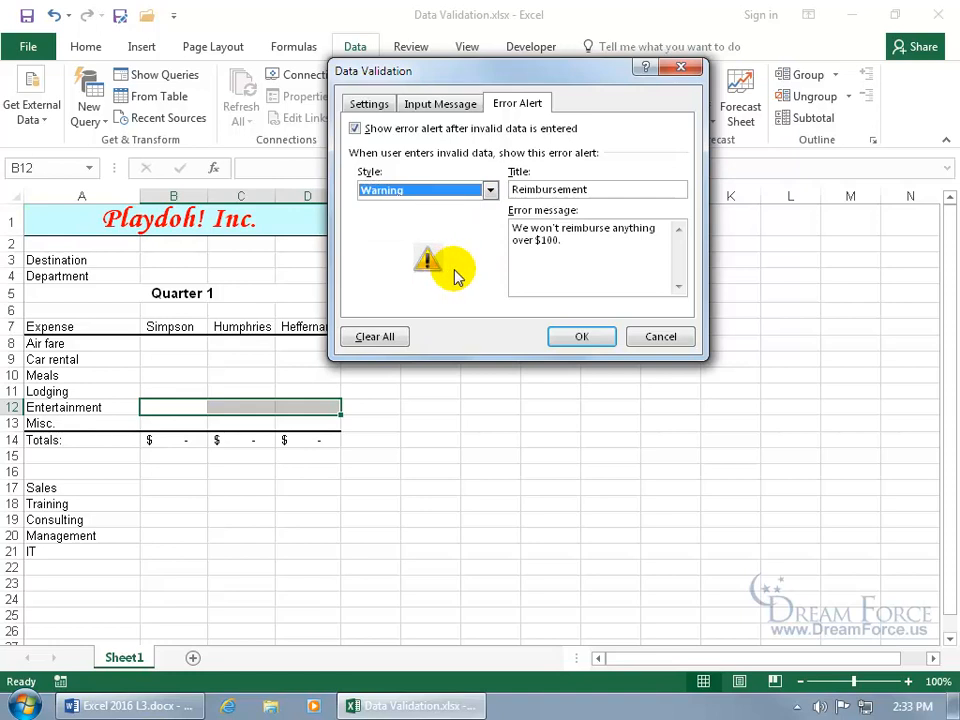
click(490, 190)
click(441, 232)
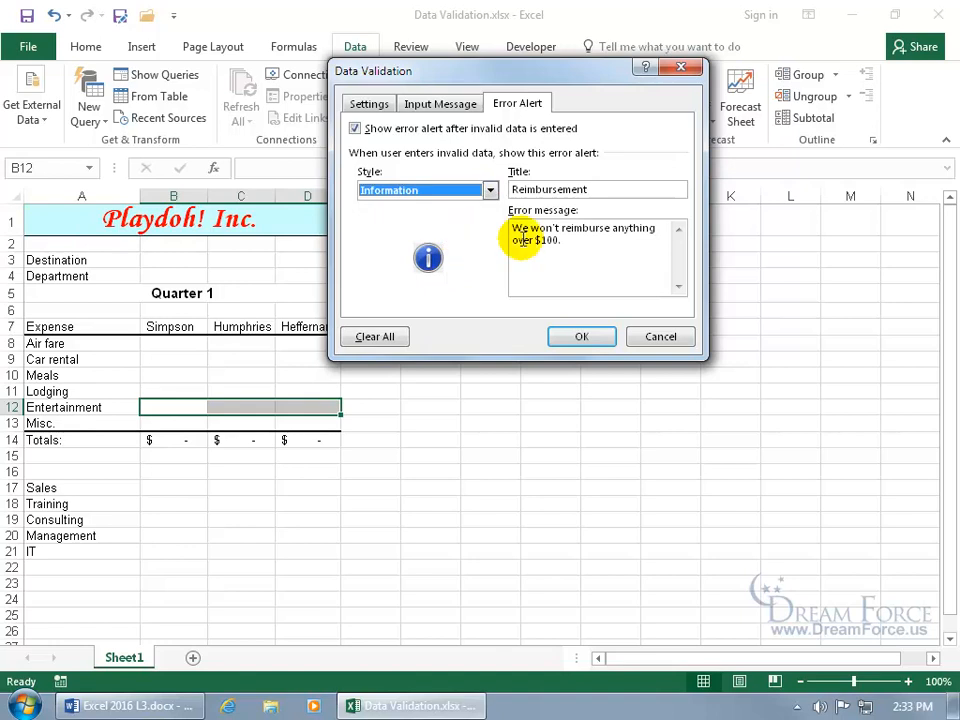
click(490, 190)
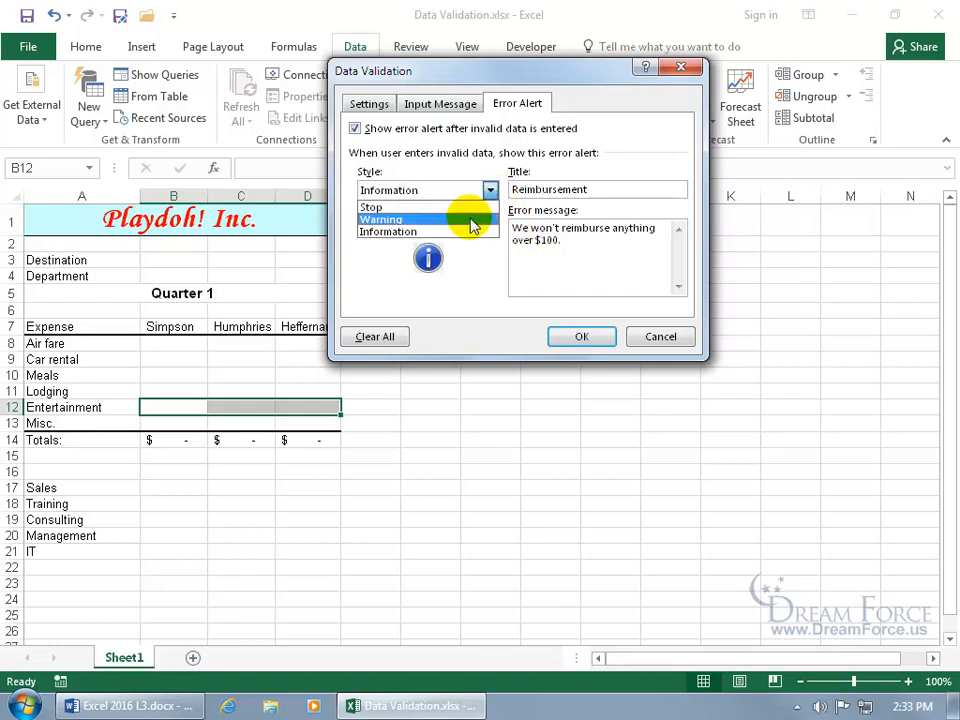
click(472, 208)
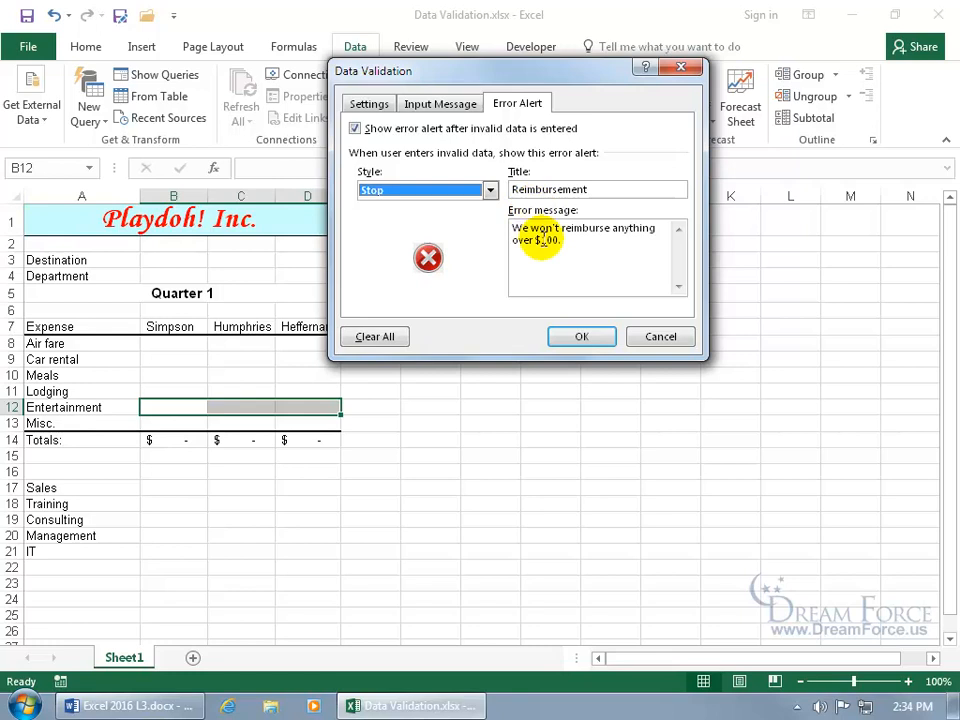
click(582, 335)
Step: Check B12's input message, try to enter 101 there, retry with the same value, and cancel the entry
click(184, 402)
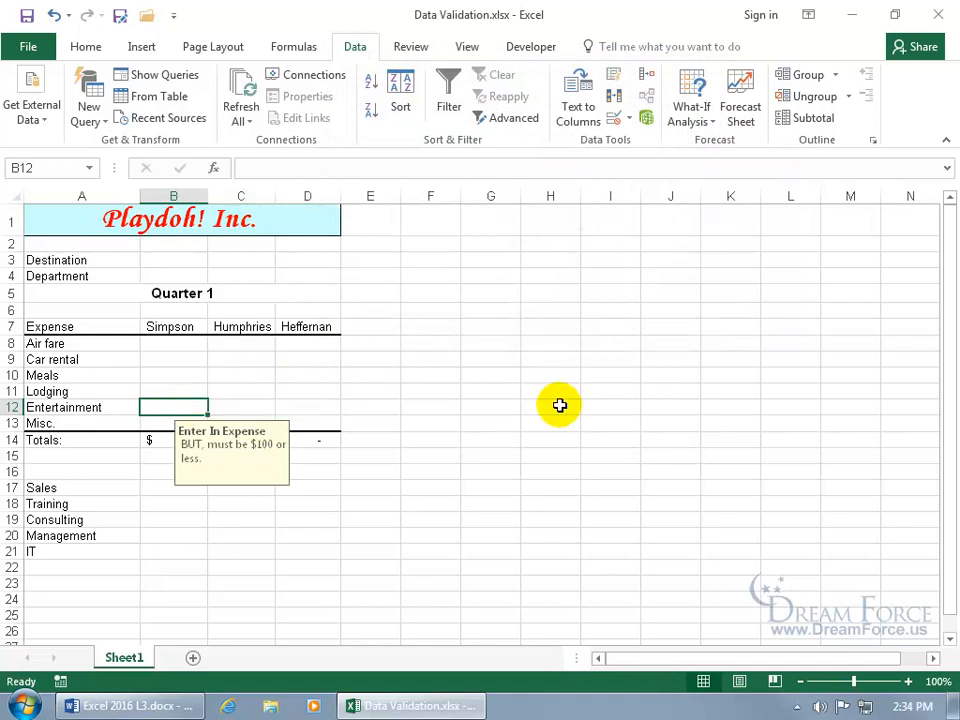
click(321, 467)
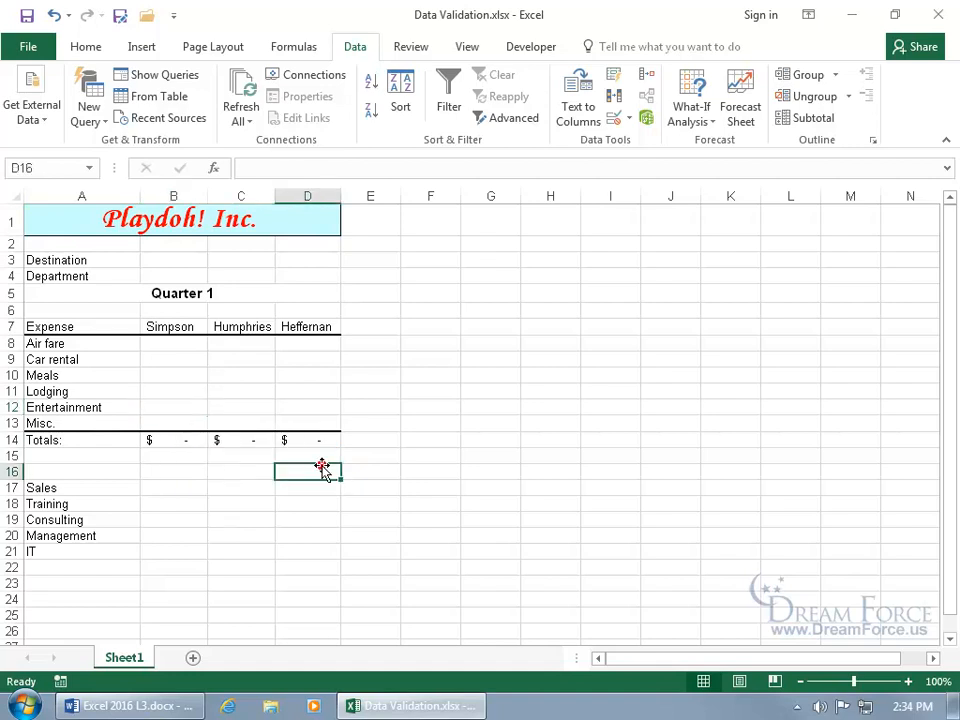
click(163, 403)
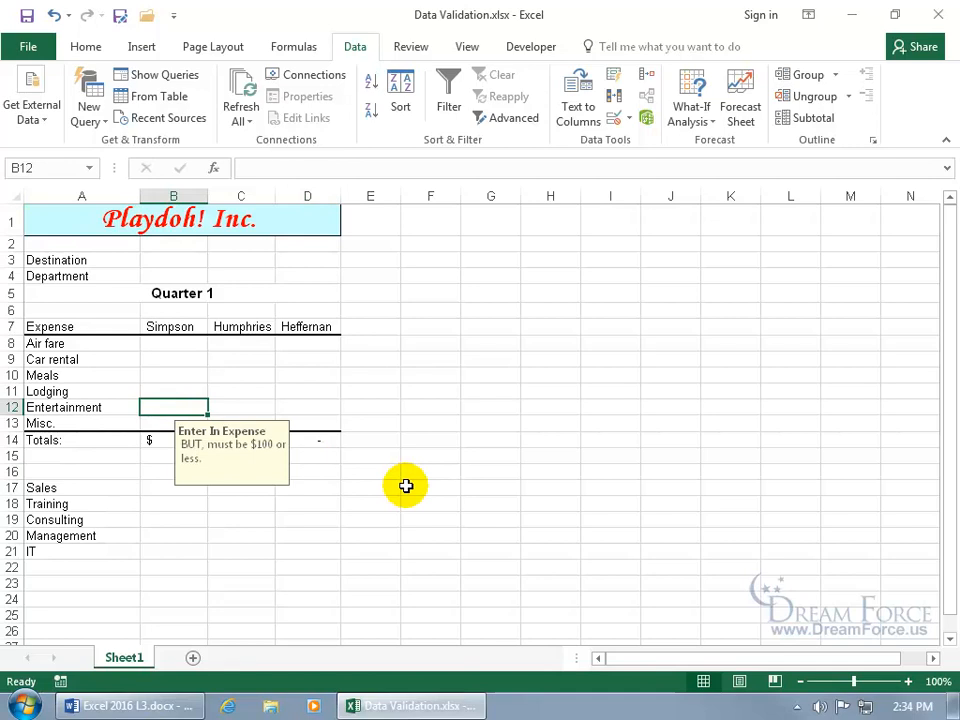
text(101)
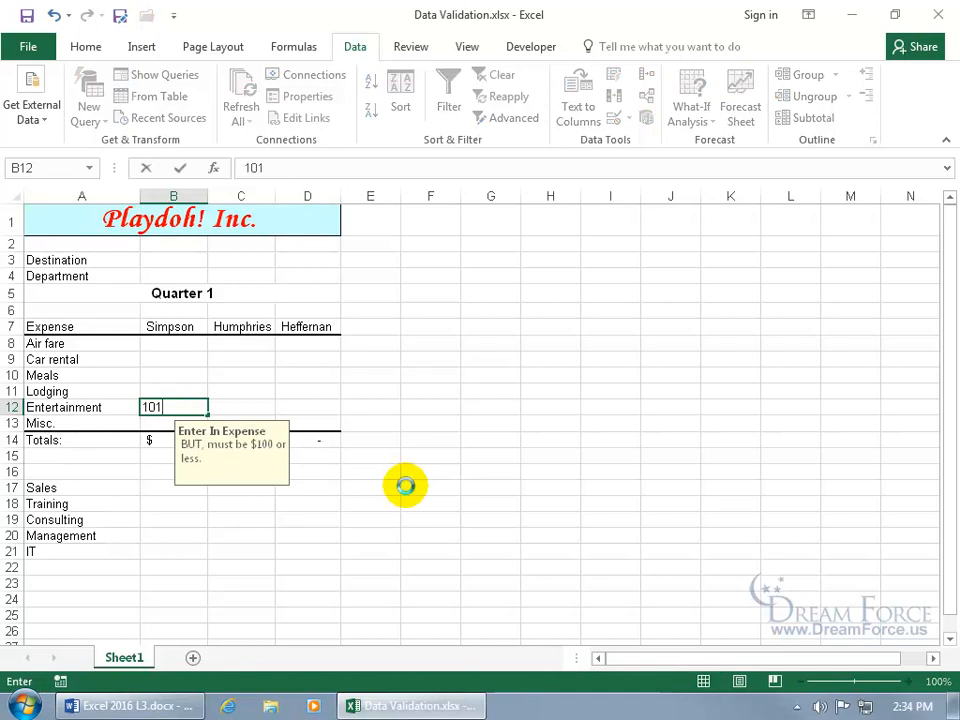
key(Return)
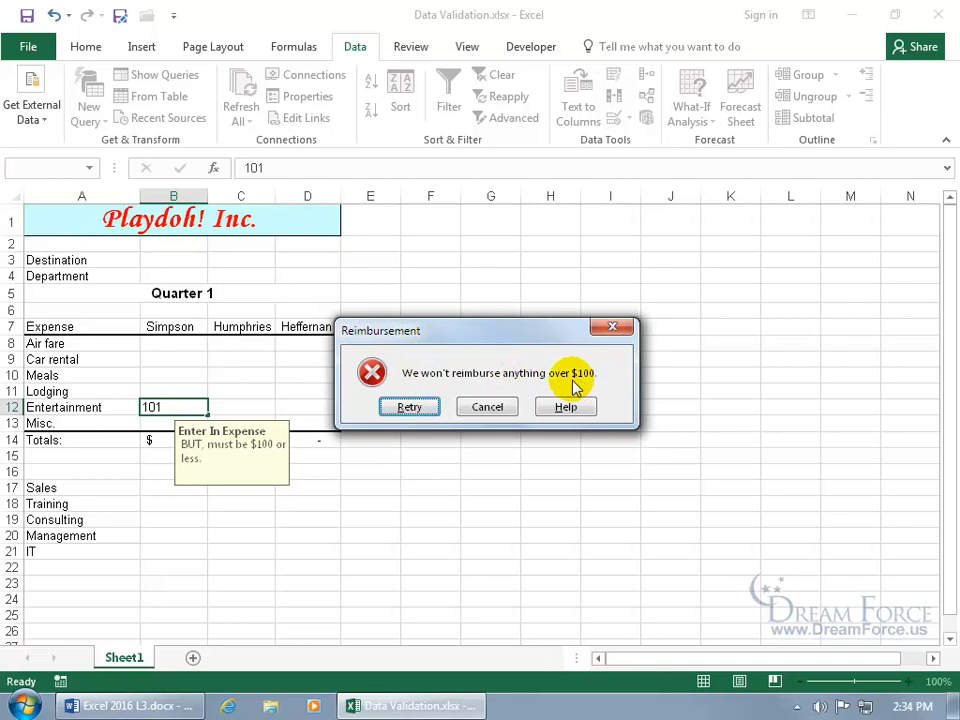
click(410, 409)
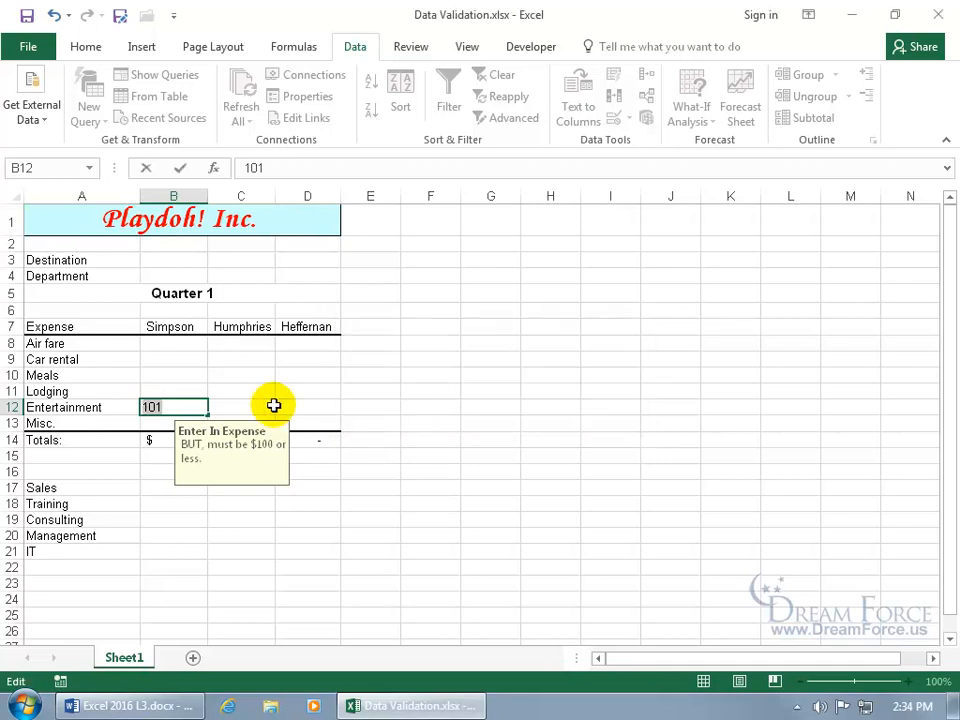
text(101)
key(Return)
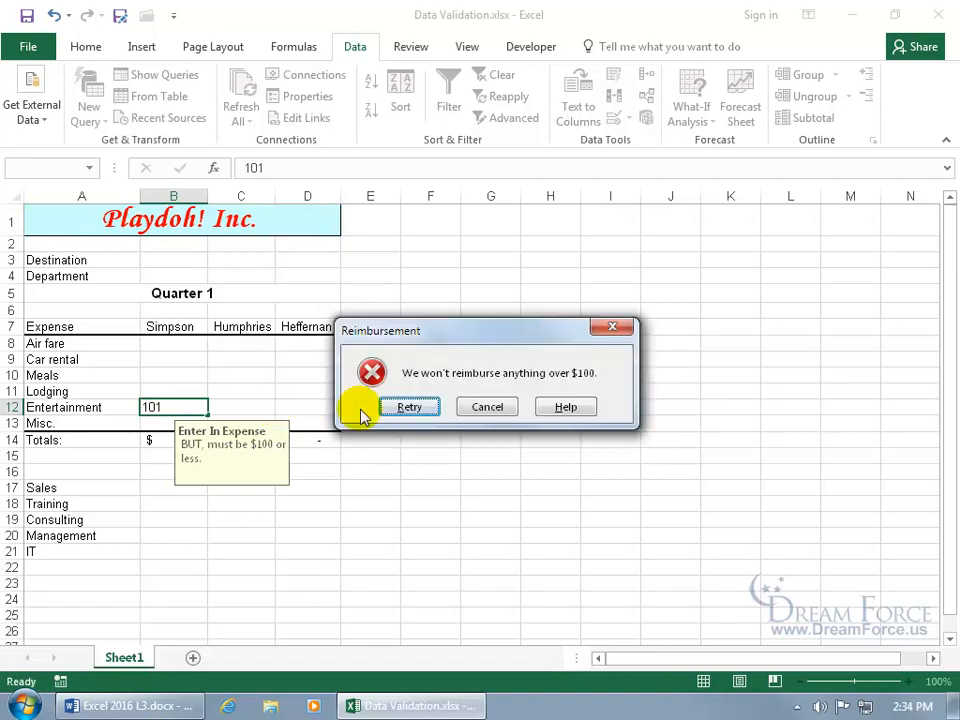
click(487, 407)
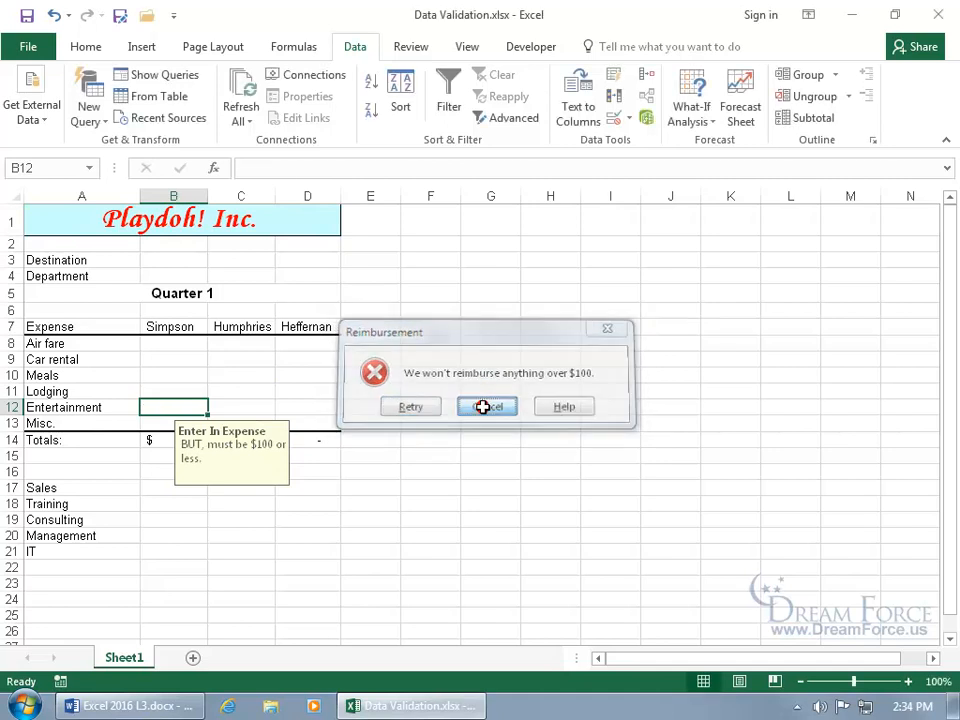
Step: Change the error alert style of the validation on B12:D12 to Warning
drag(182, 405, 289, 405)
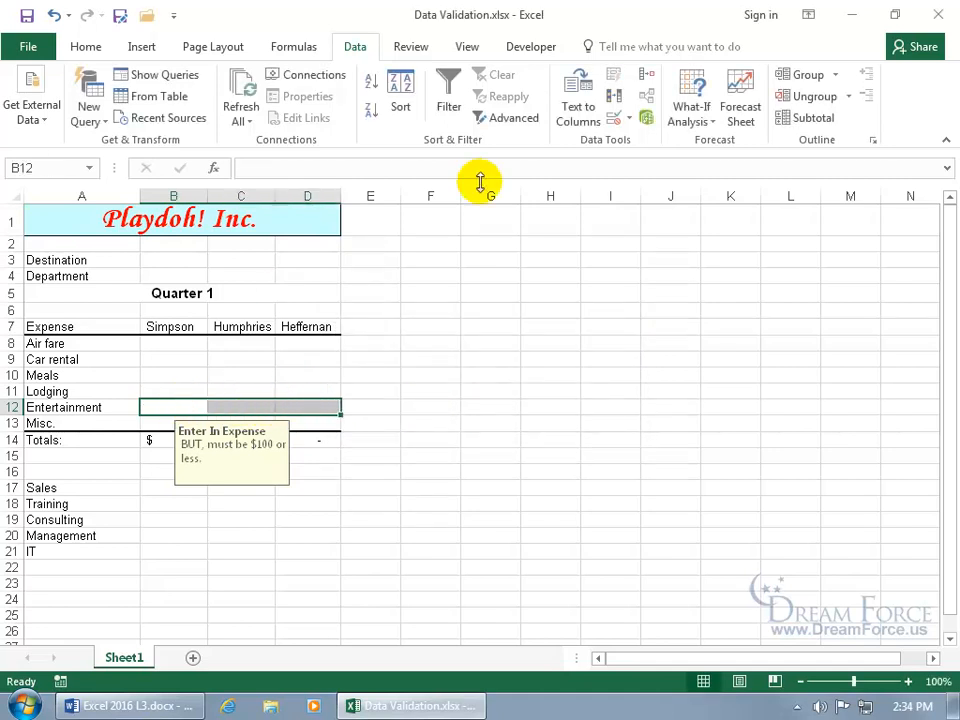
click(638, 122)
click(640, 141)
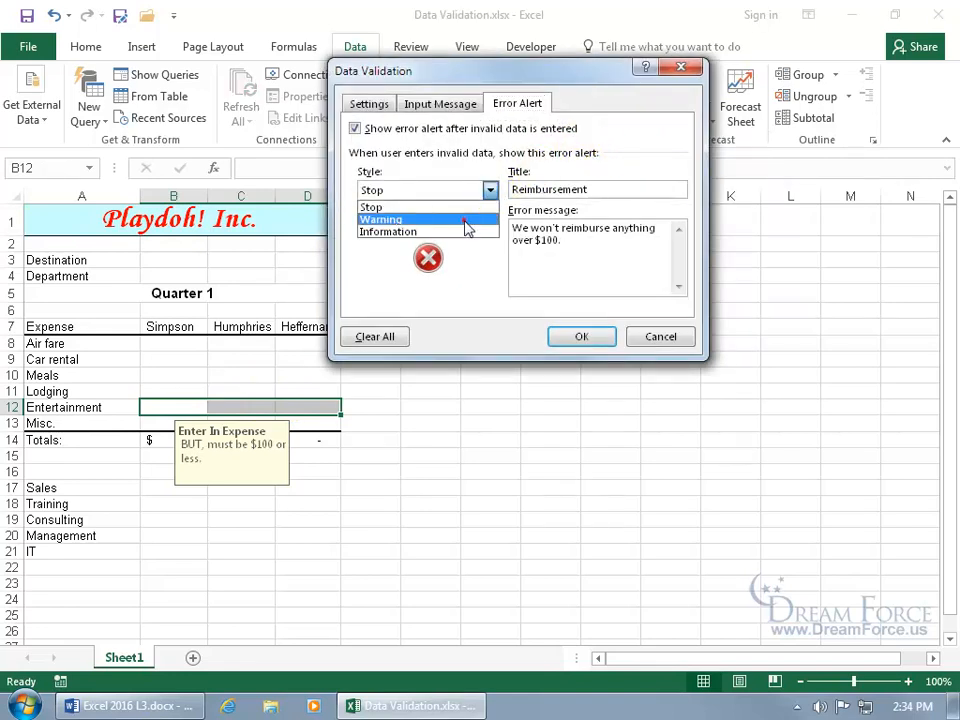
click(465, 219)
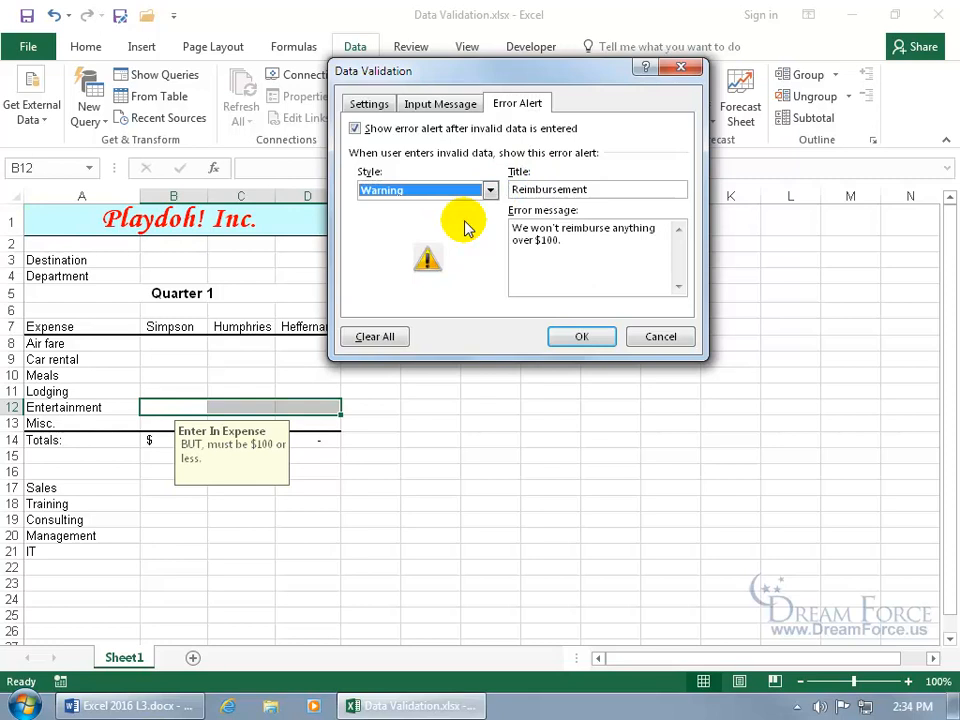
click(575, 336)
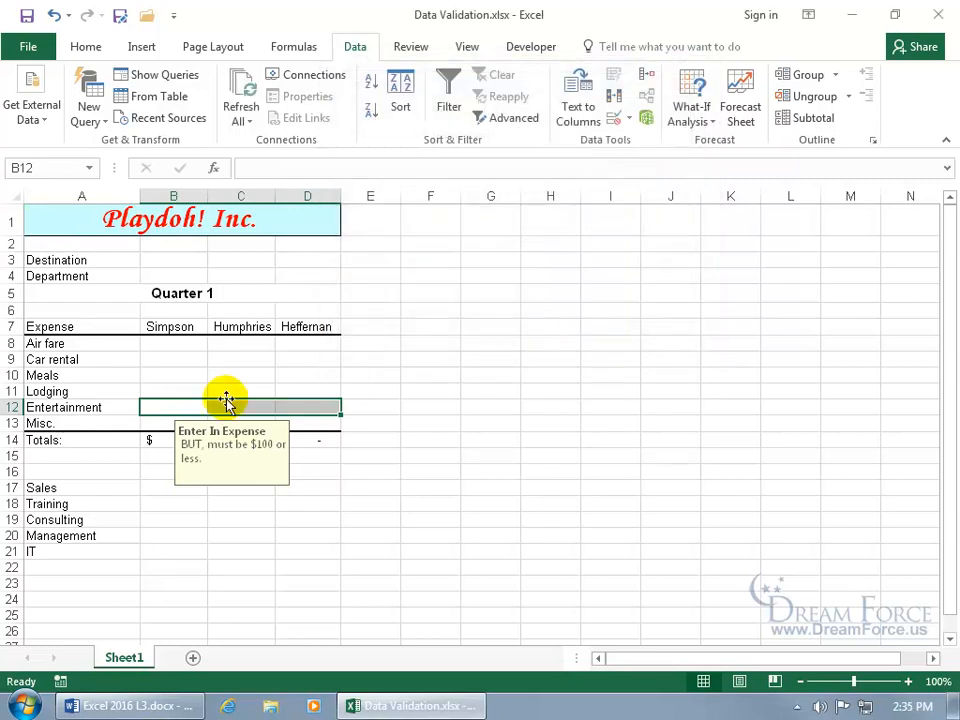
Step: Enter 101 as the Entertainment expense in B12 and accept the value despite the warning alert
click(189, 407)
text(101)
key(Return)
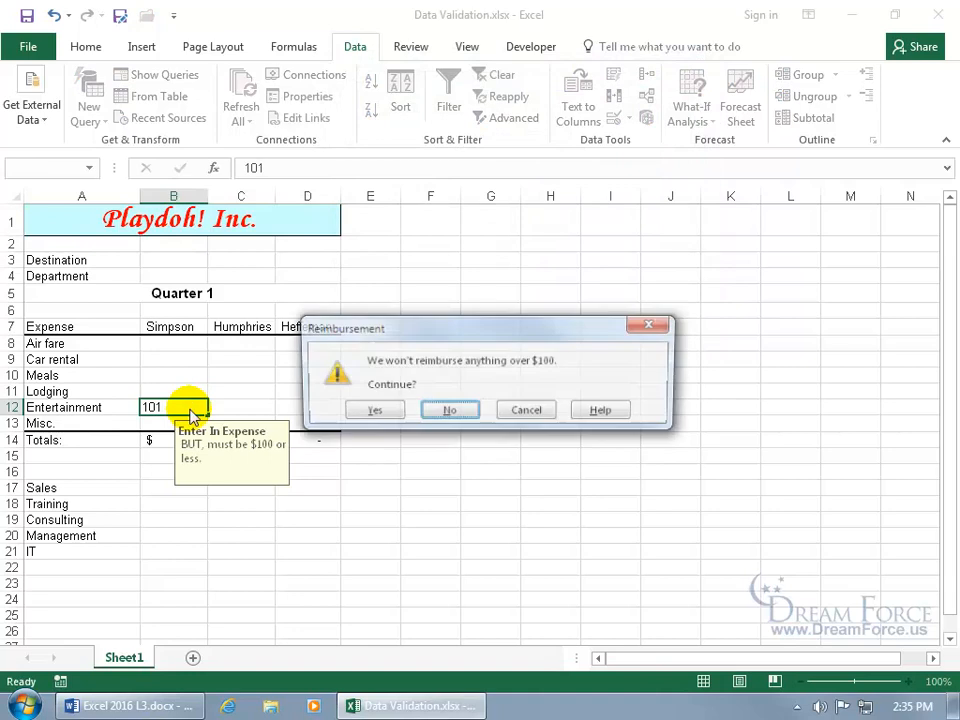
click(390, 411)
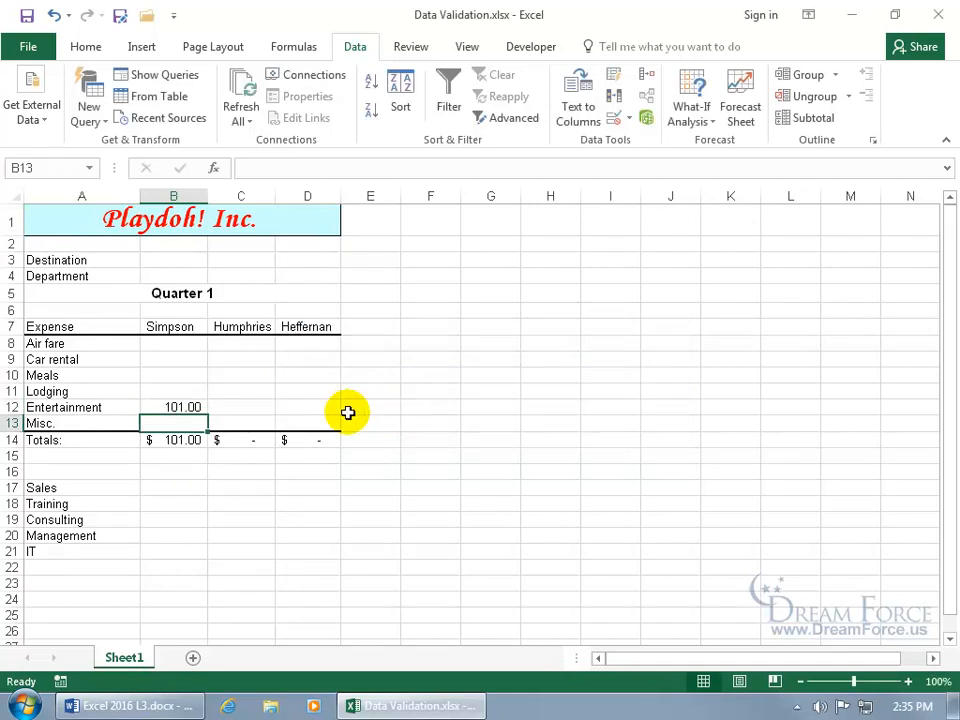
click(197, 406)
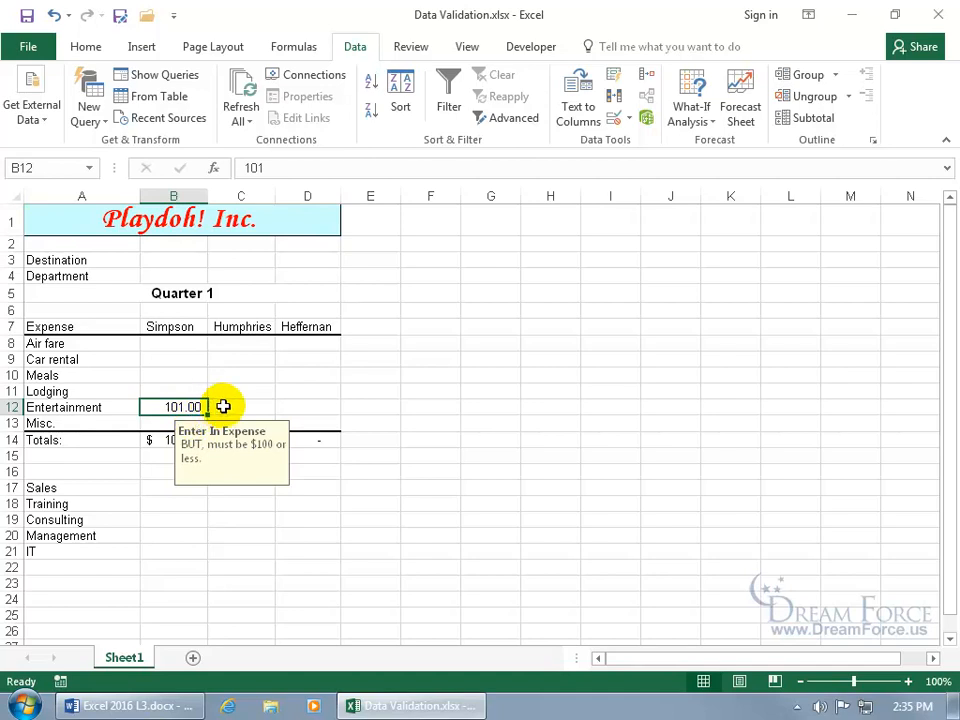
Step: Fill in the other Entertainment expenses with 90 in C12 and 95 in D12
click(220, 405)
text(90)
key(Tab)
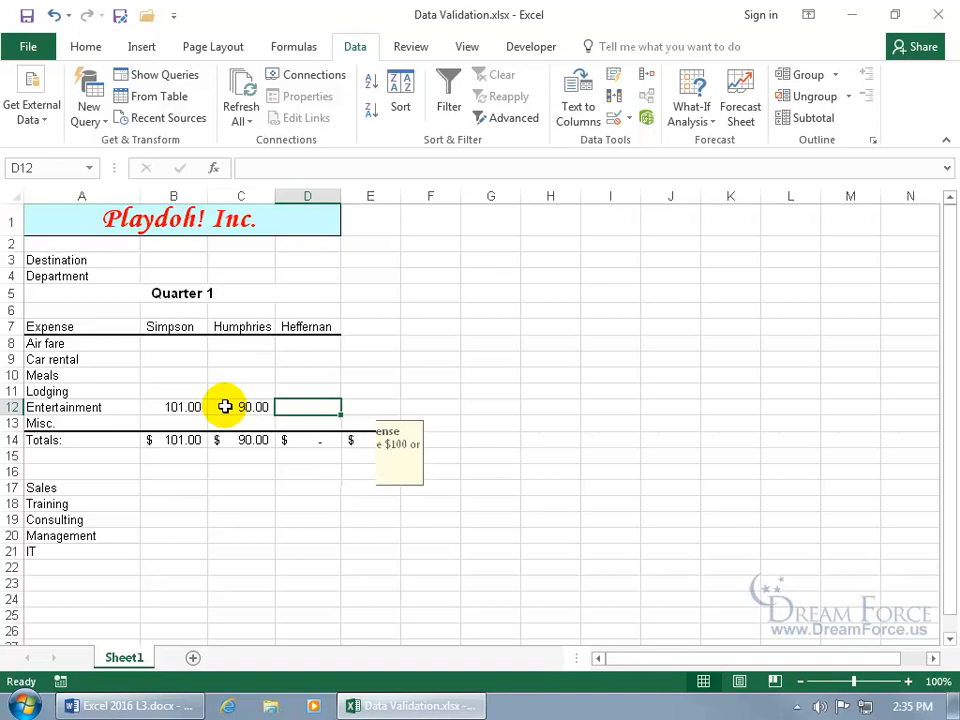
text(95)
key(Return)
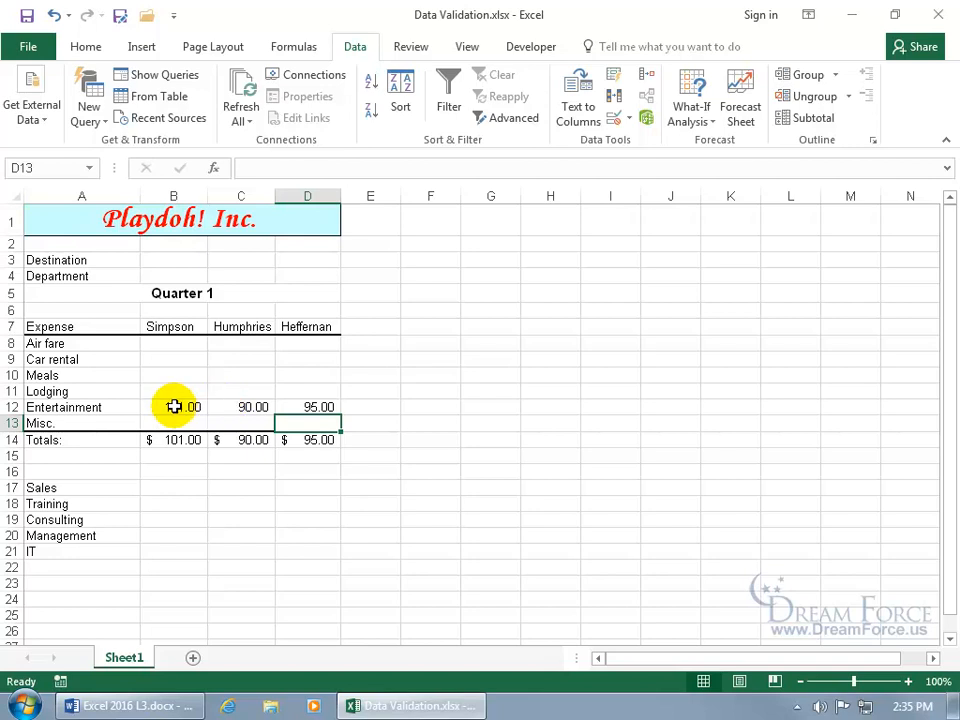
Step: Change the amount in the validation error message for B12:D12 to $90
drag(174, 406, 313, 406)
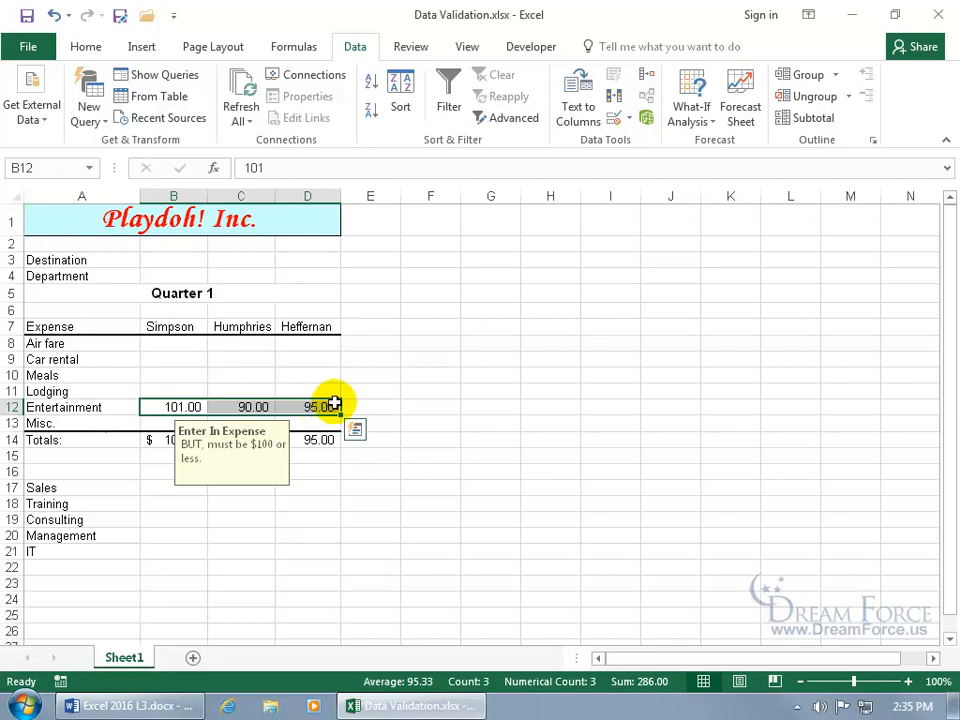
click(629, 121)
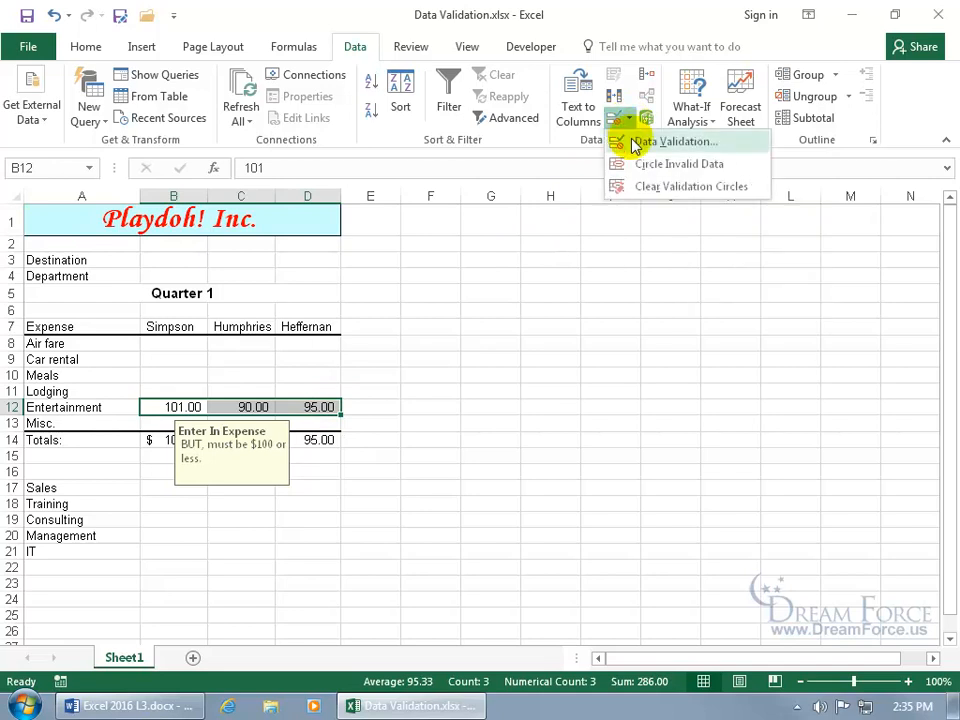
click(634, 142)
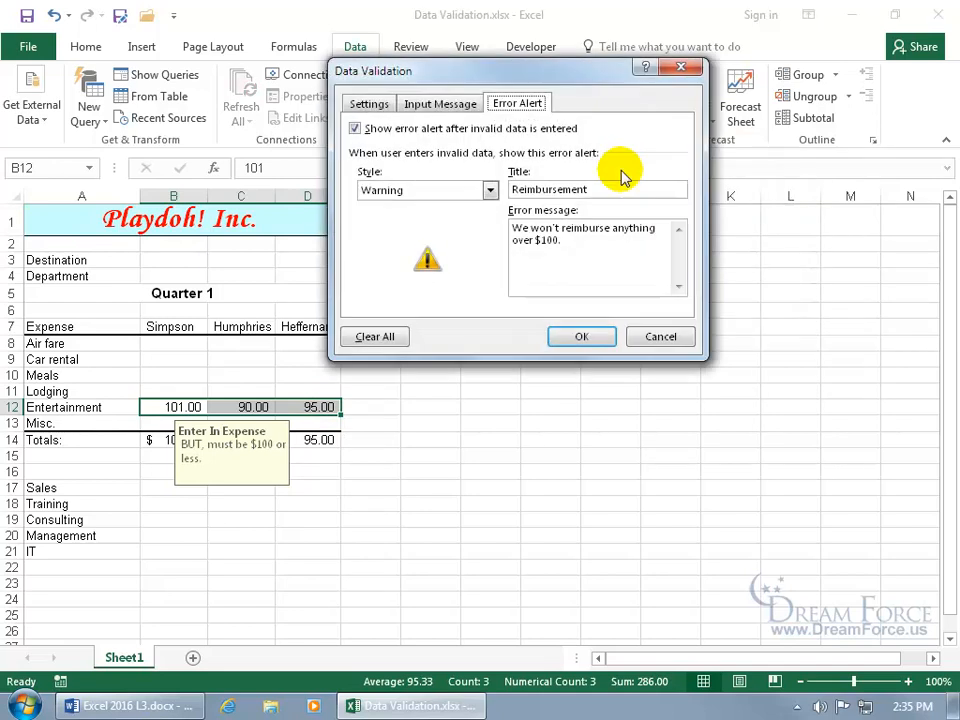
click(546, 243)
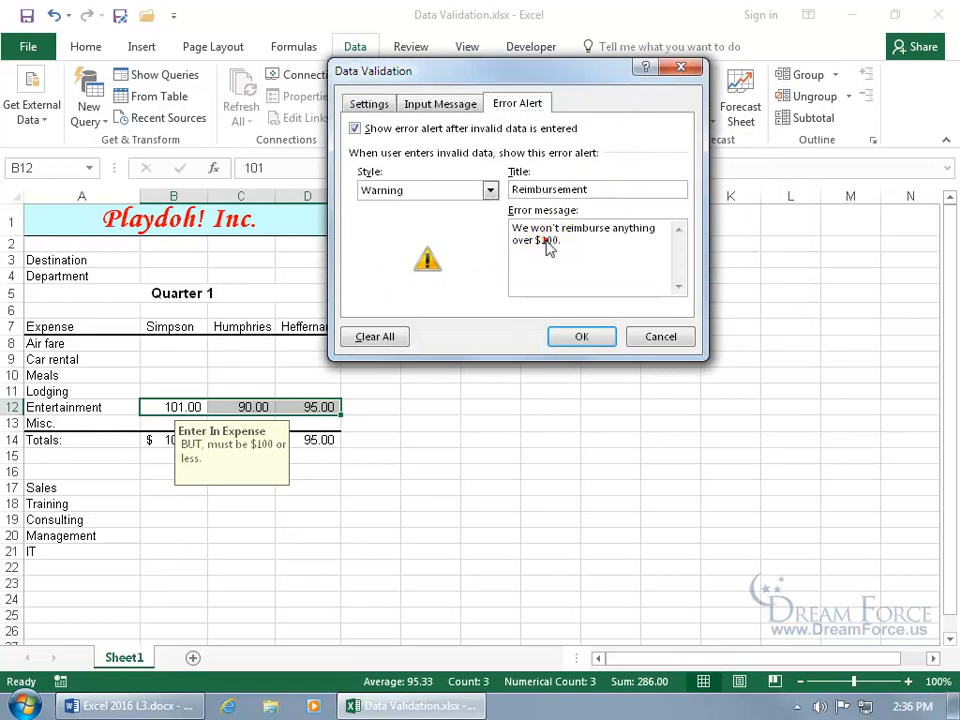
key(BackSpace)
key(BackSpace)
key(BackSpace)
text(90)
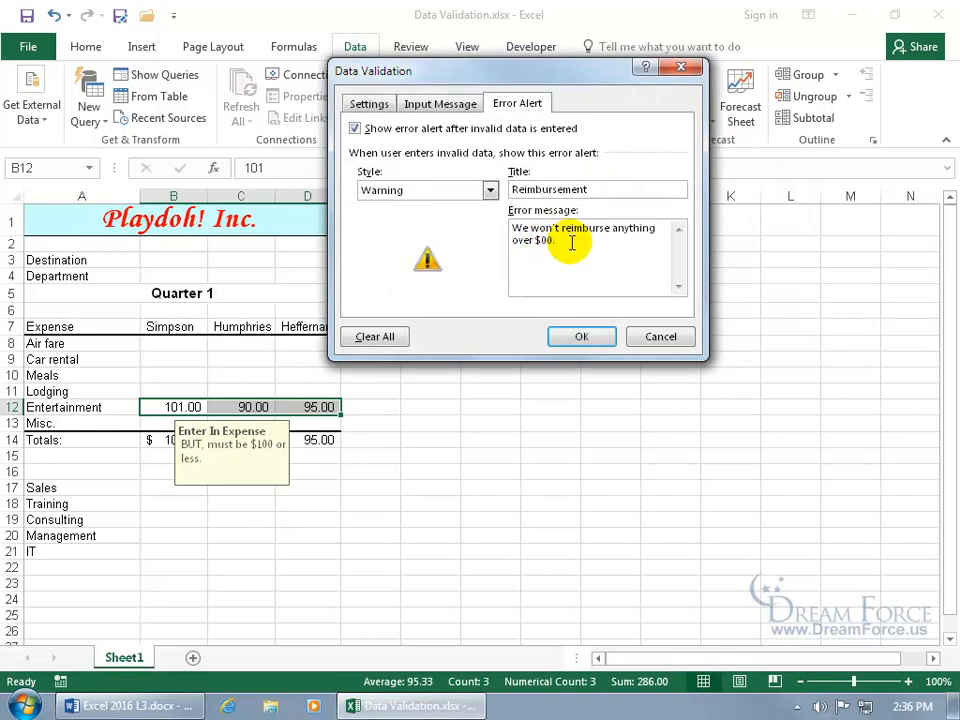
Step: Change the limit quoted in the validation input message to $90
click(450, 101)
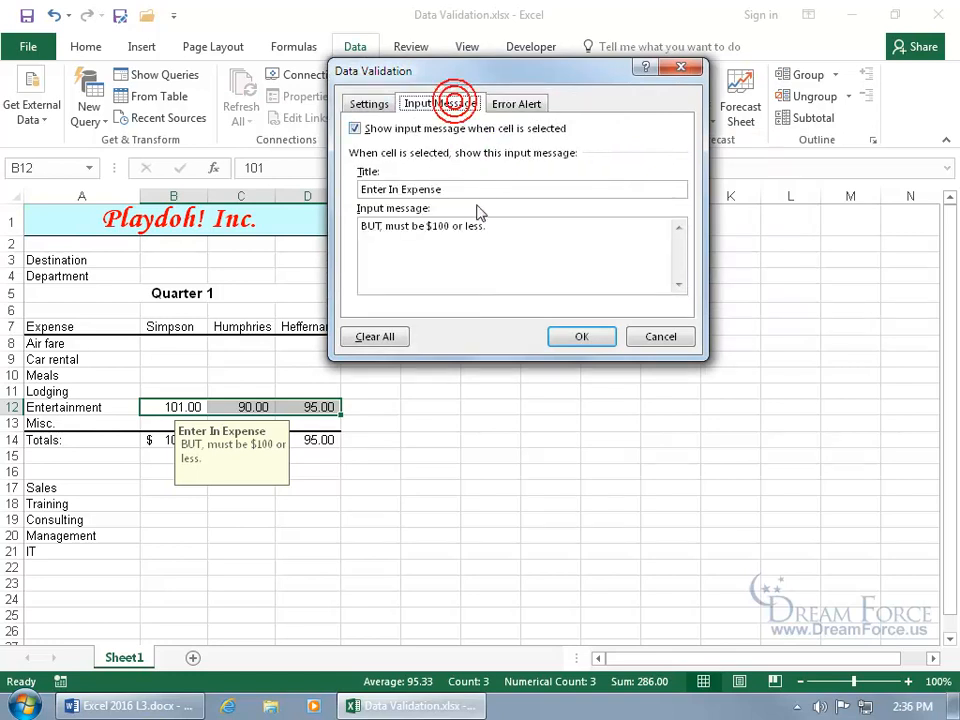
click(432, 224)
key(Delete)
key(Delete)
text(9)
Step: Set the maximum allowed decimal value to 90 and apply the validation changes to B12:D12
click(369, 103)
drag(456, 240, 364, 241)
text(90)
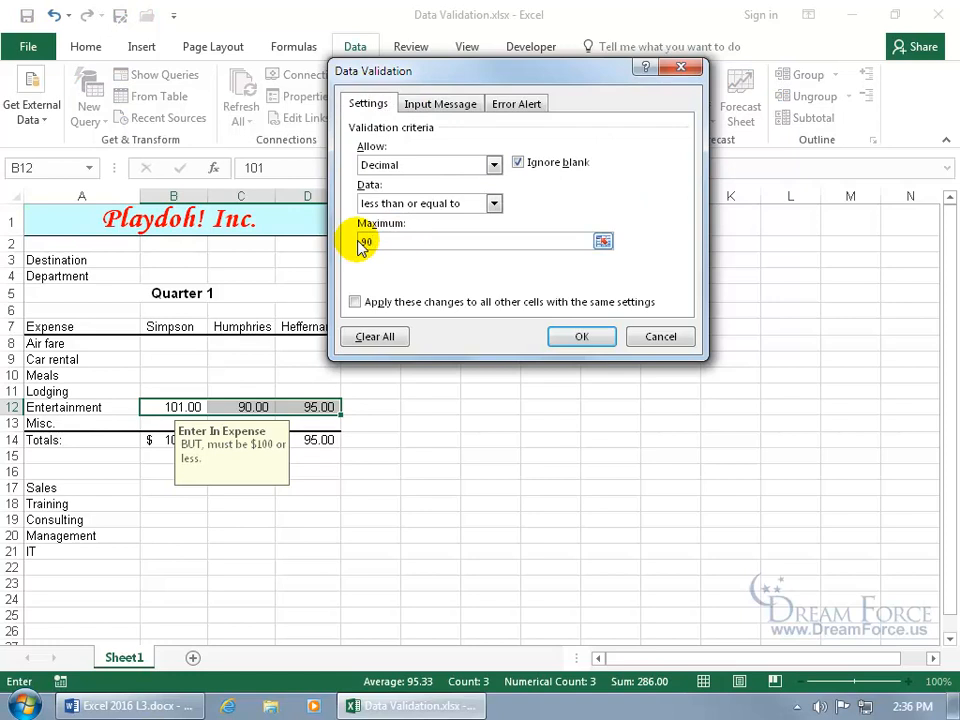
click(561, 335)
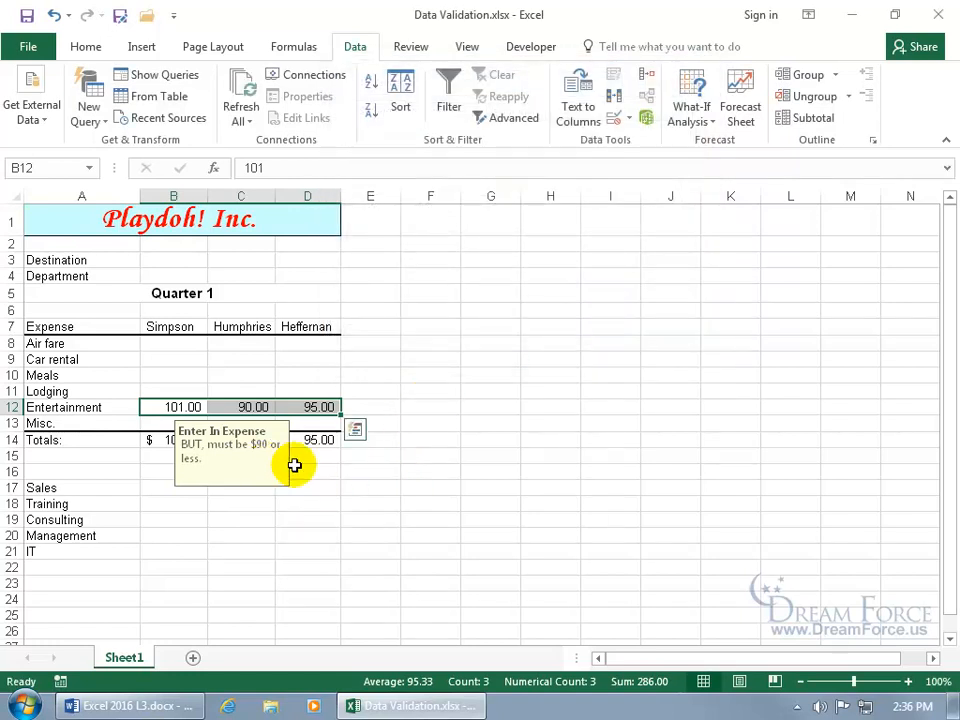
Step: Circle the invalid data on the sheet
click(388, 471)
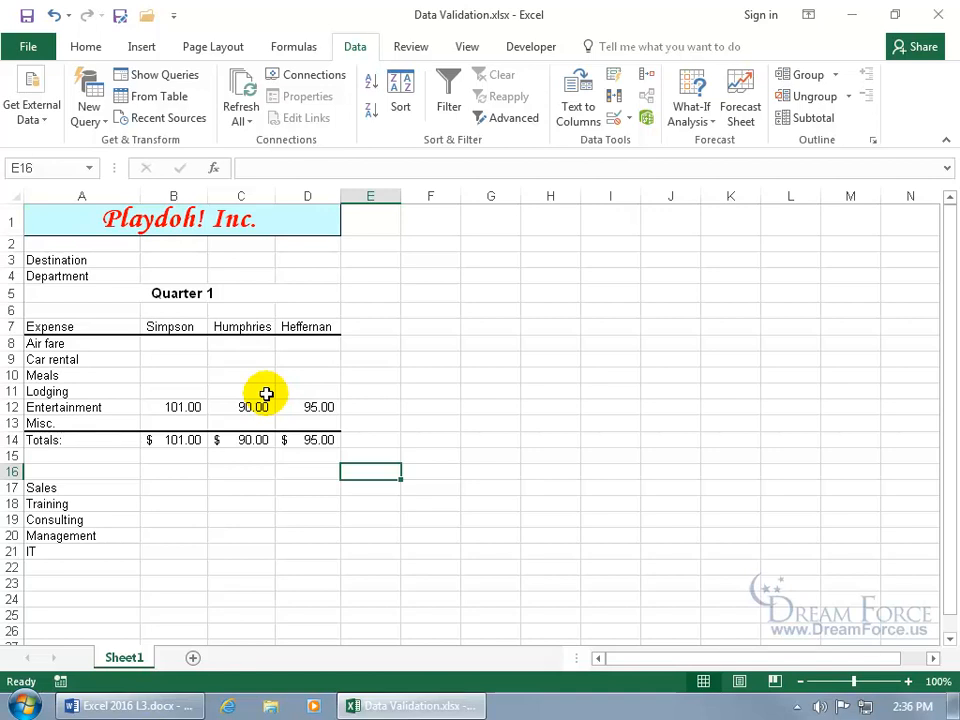
click(631, 120)
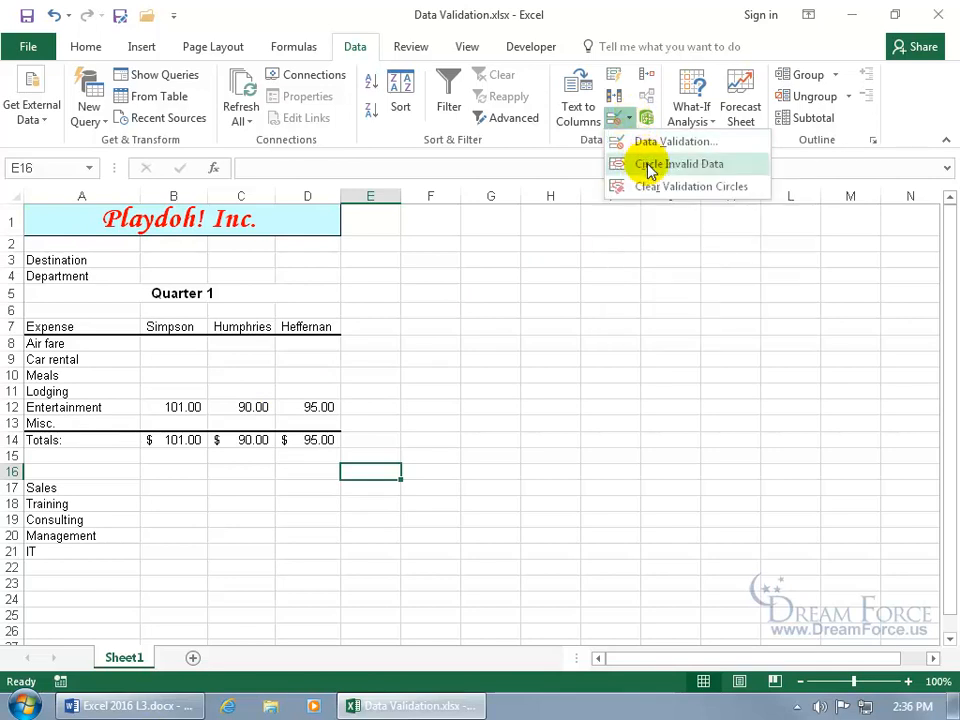
click(649, 167)
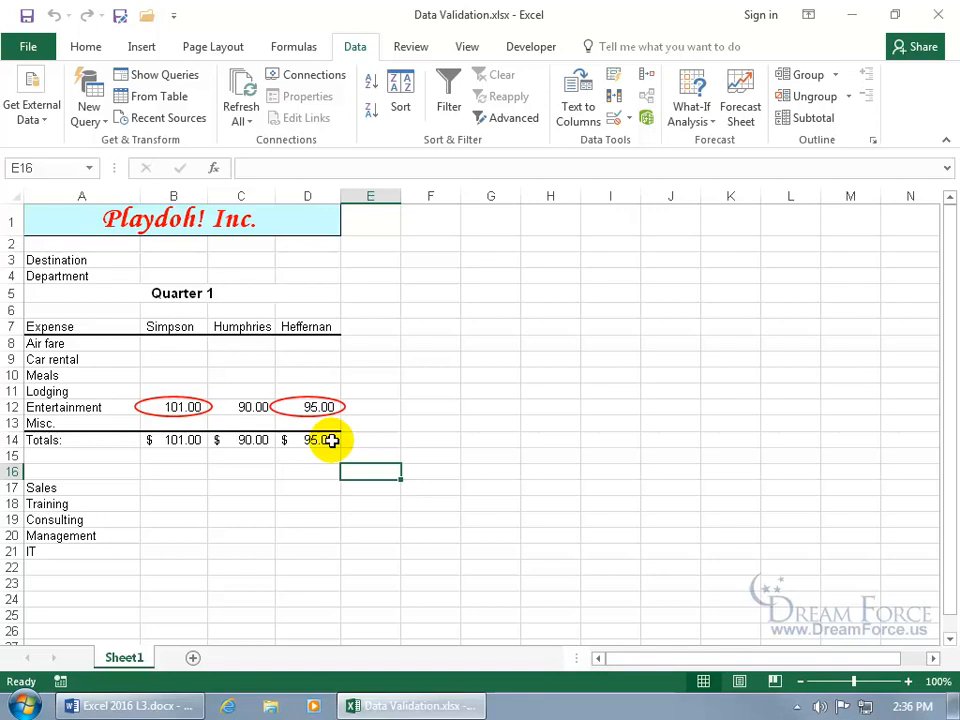
Step: Correct the circled expense in D12 to 90 and clear the remaining validation circles
click(317, 407)
text(90)
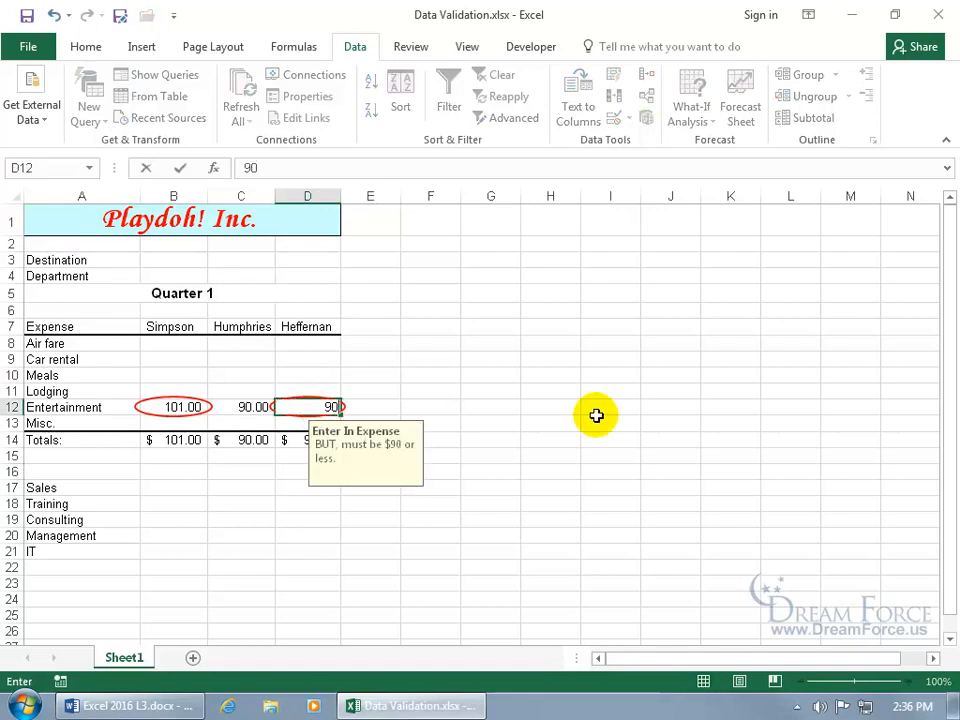
key(Return)
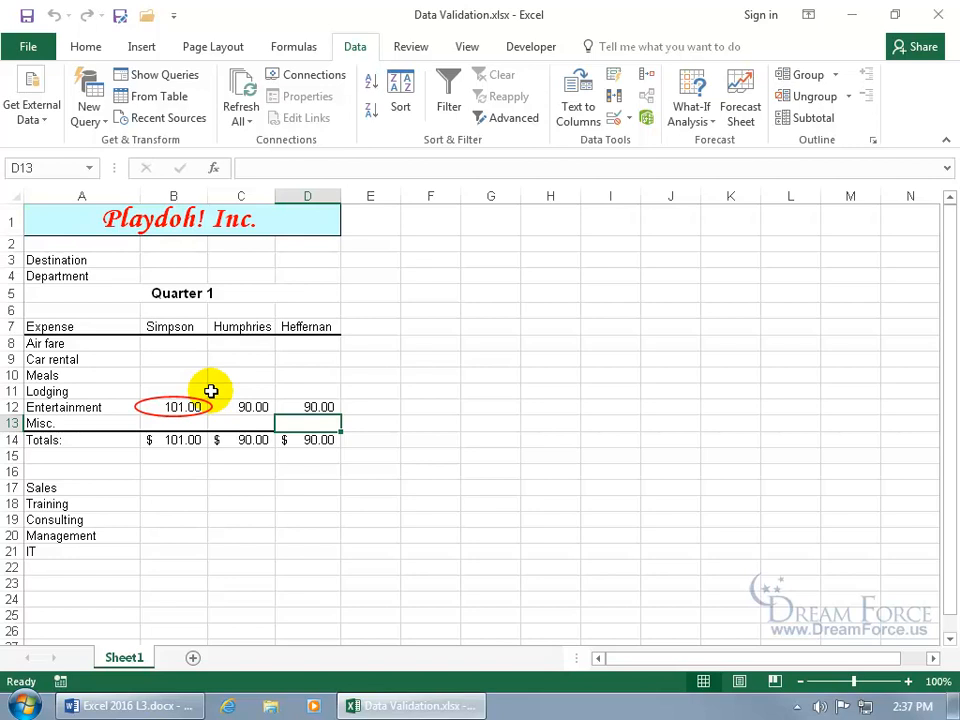
click(629, 120)
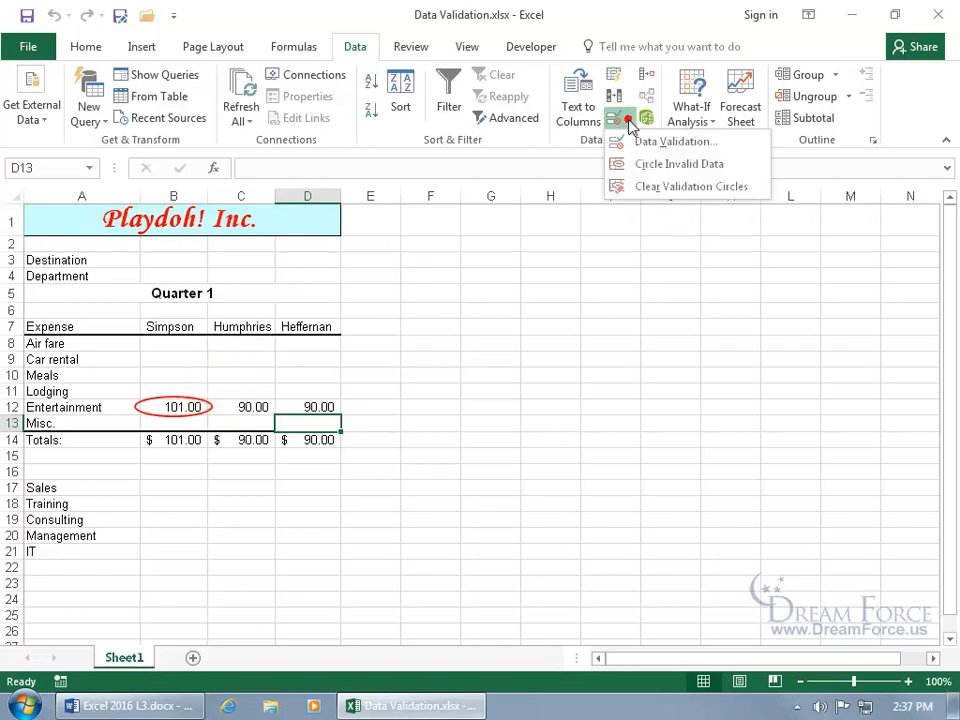
click(645, 189)
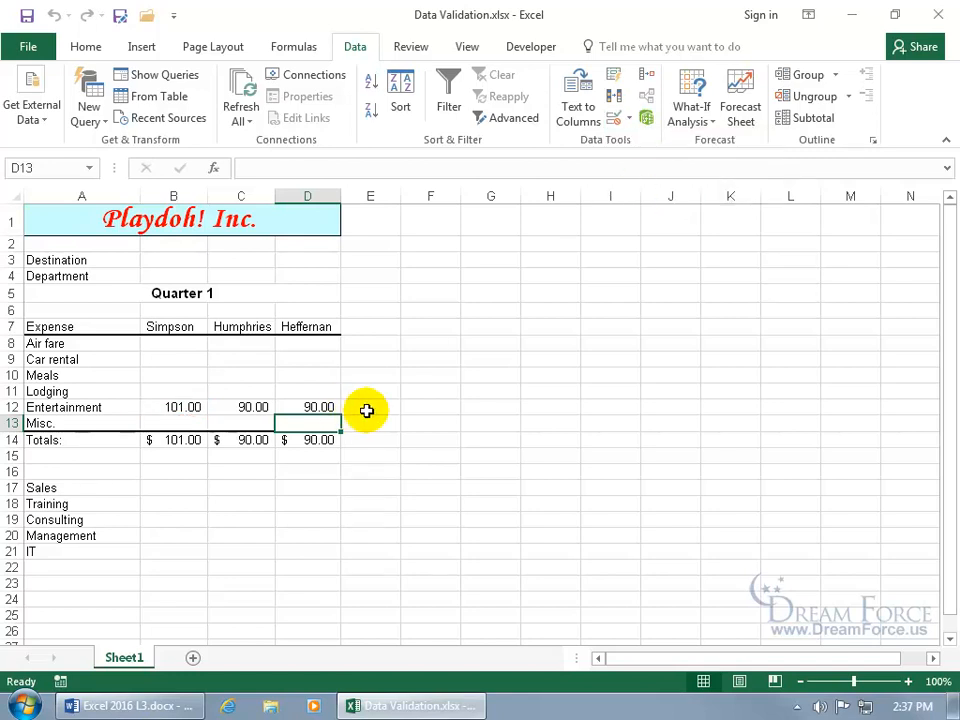
Step: Set up validation on the Destination cell B3 allowing a text length less than or equal to 2
click(188, 259)
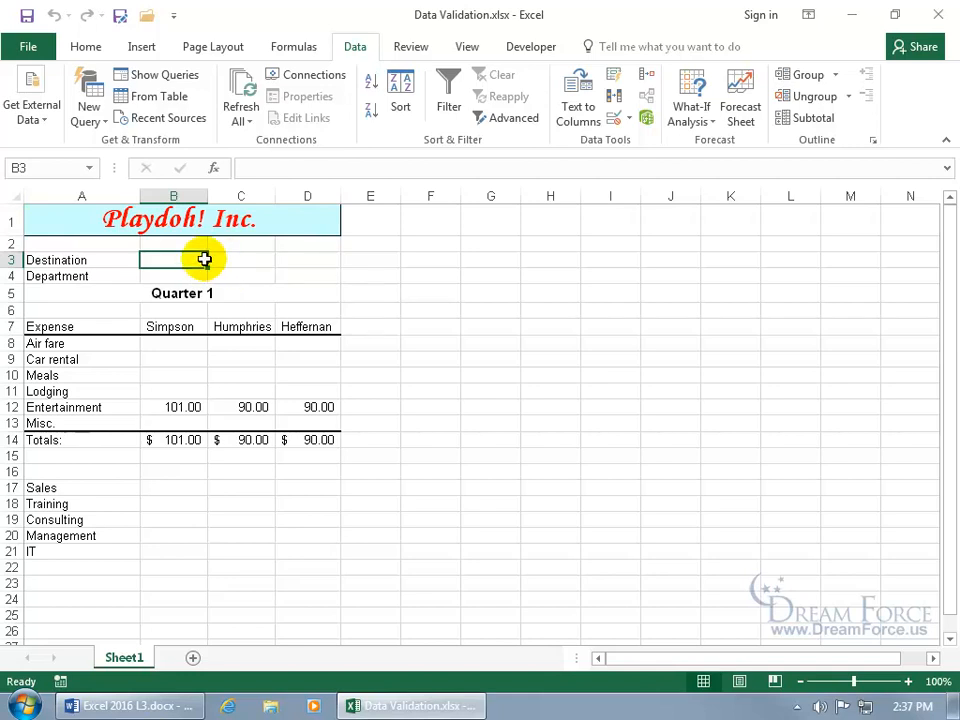
click(627, 119)
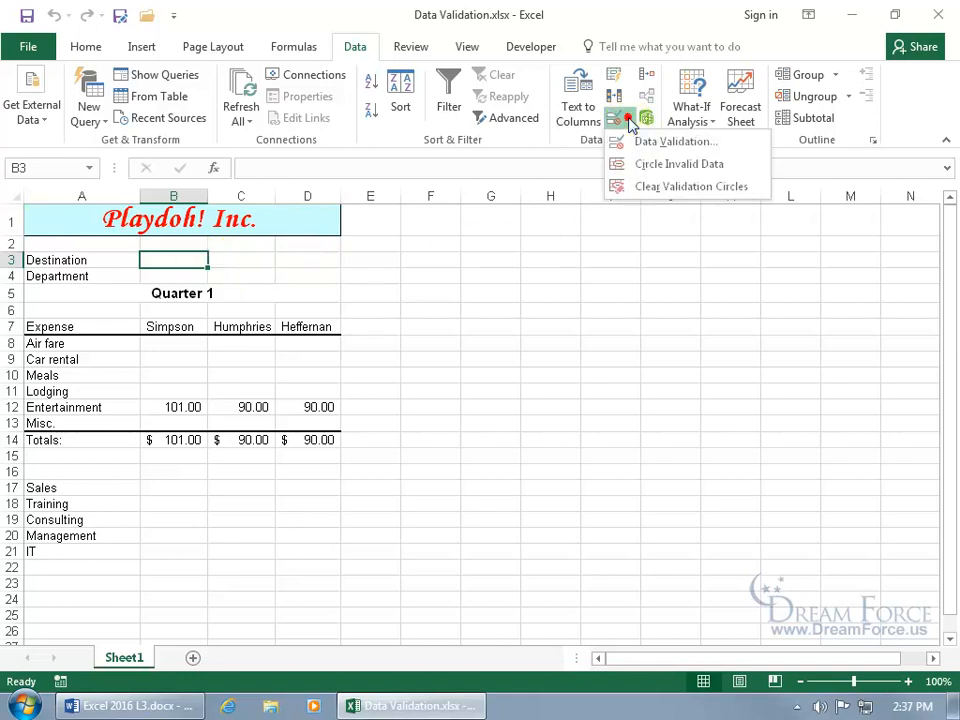
click(632, 143)
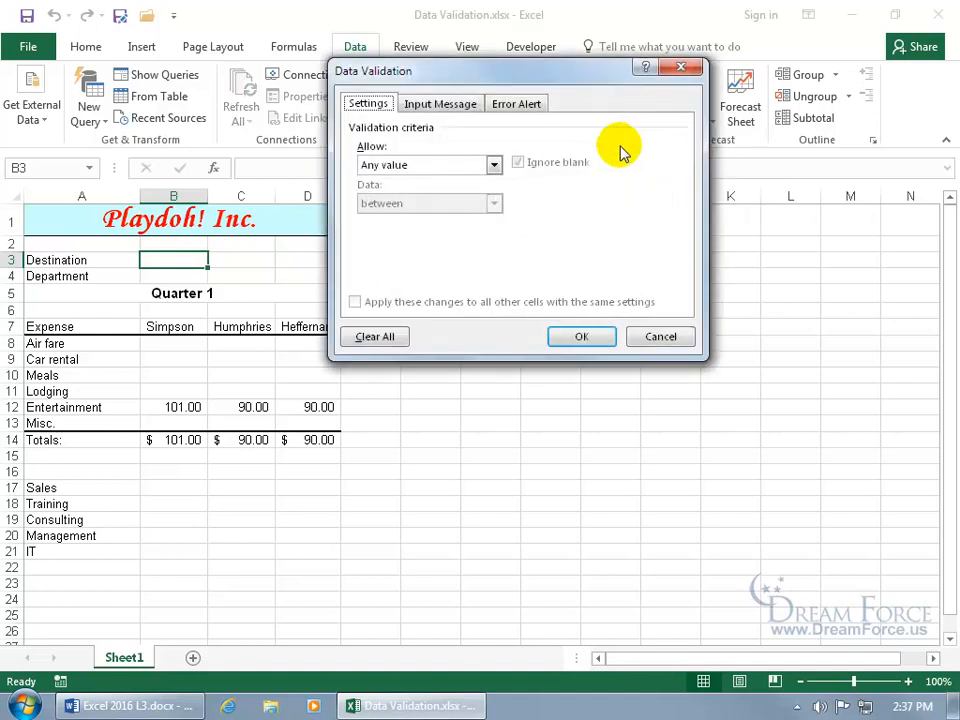
click(495, 166)
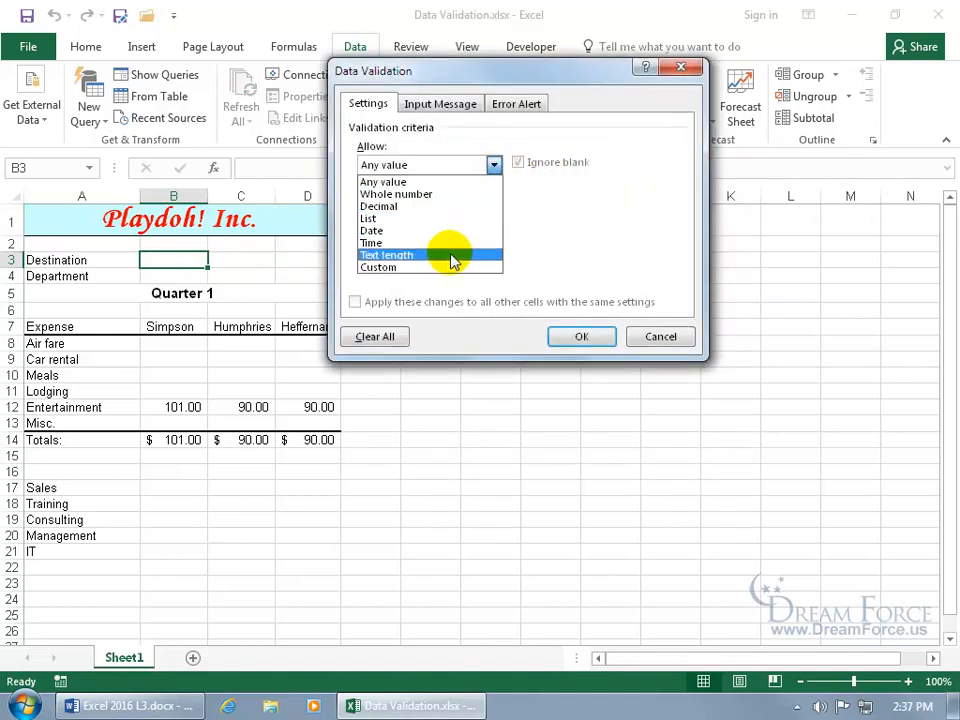
click(450, 255)
click(494, 203)
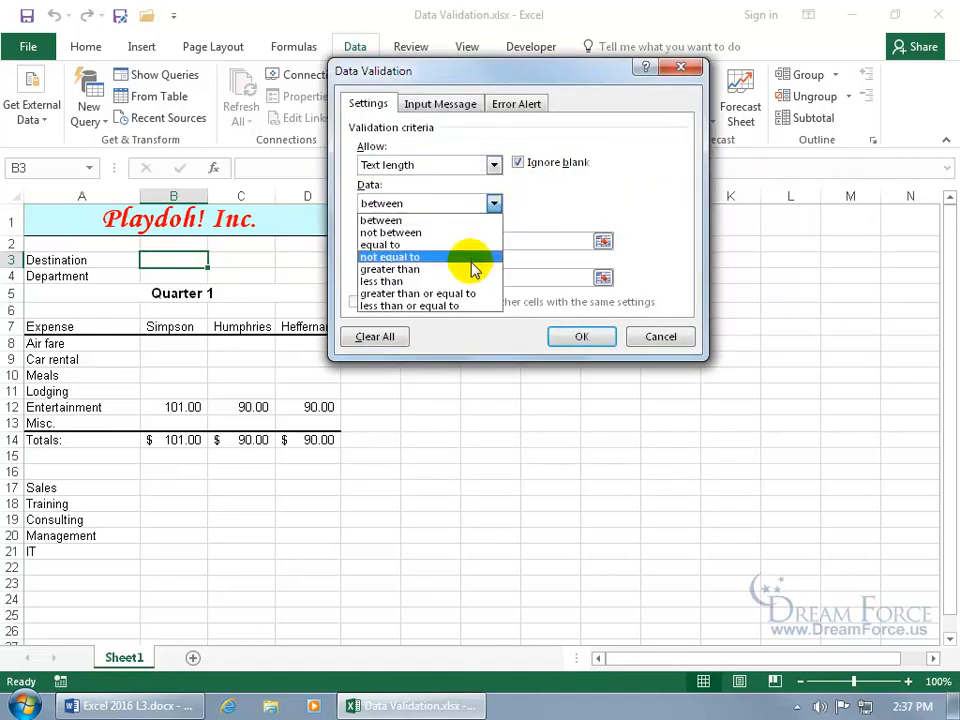
click(456, 306)
click(437, 241)
text(2)
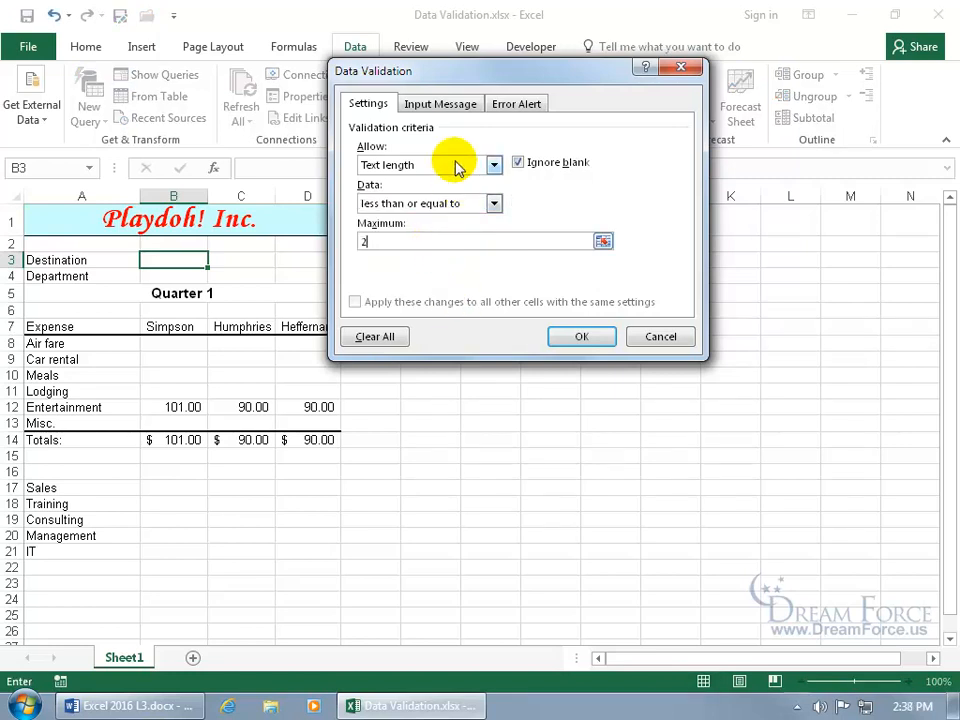
Step: Give B3 a Stop error alert titled "States" with the message "Please enter in only 2 letters." and apply the validation
click(518, 104)
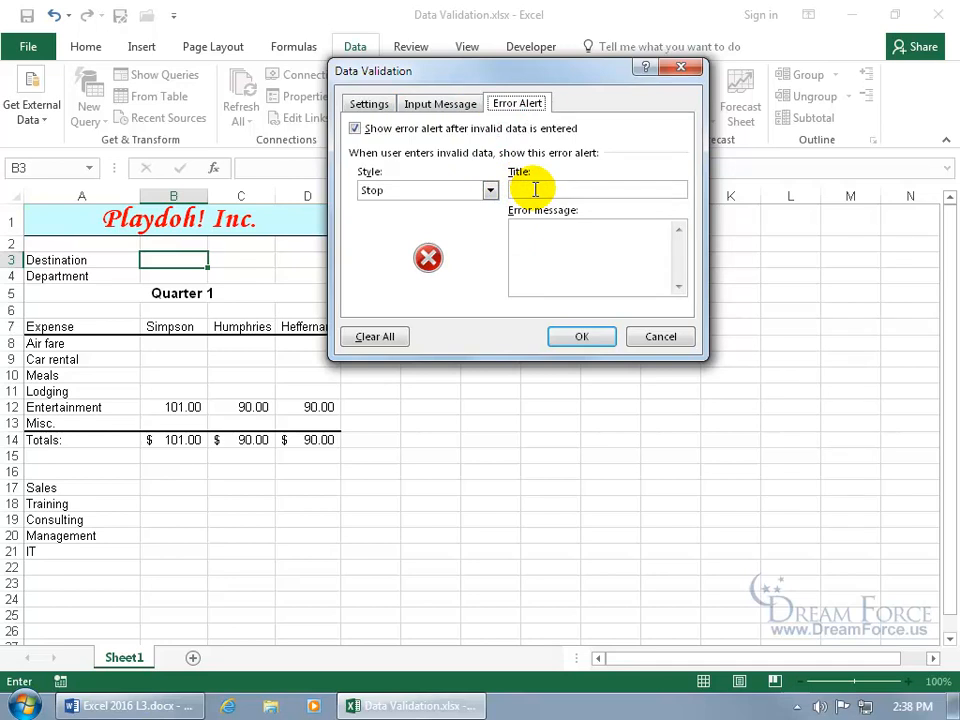
click(490, 190)
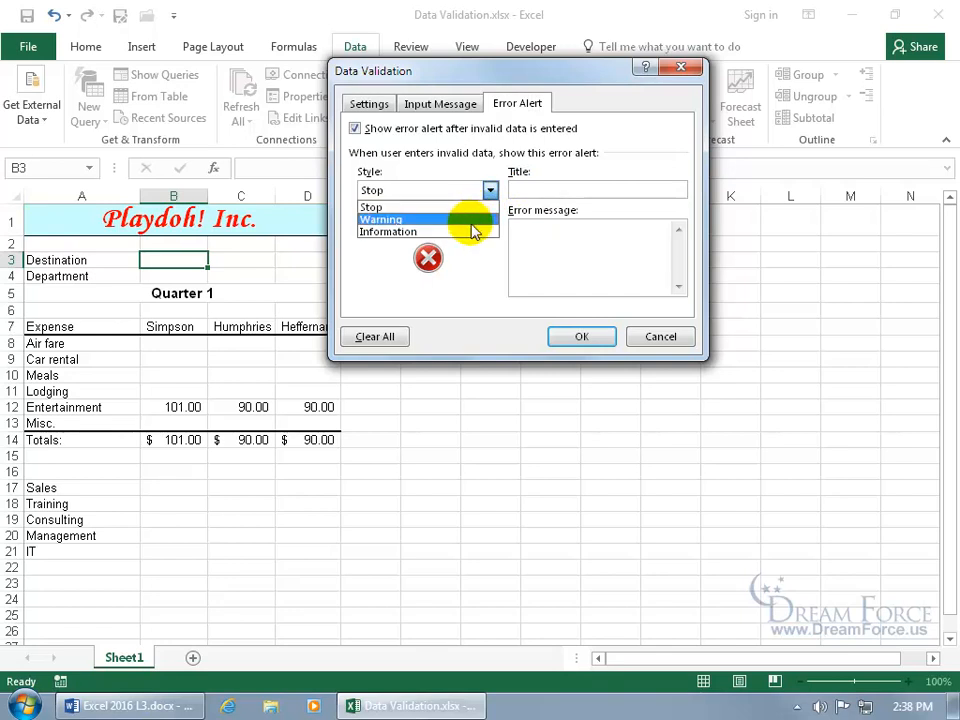
click(470, 207)
click(516, 189)
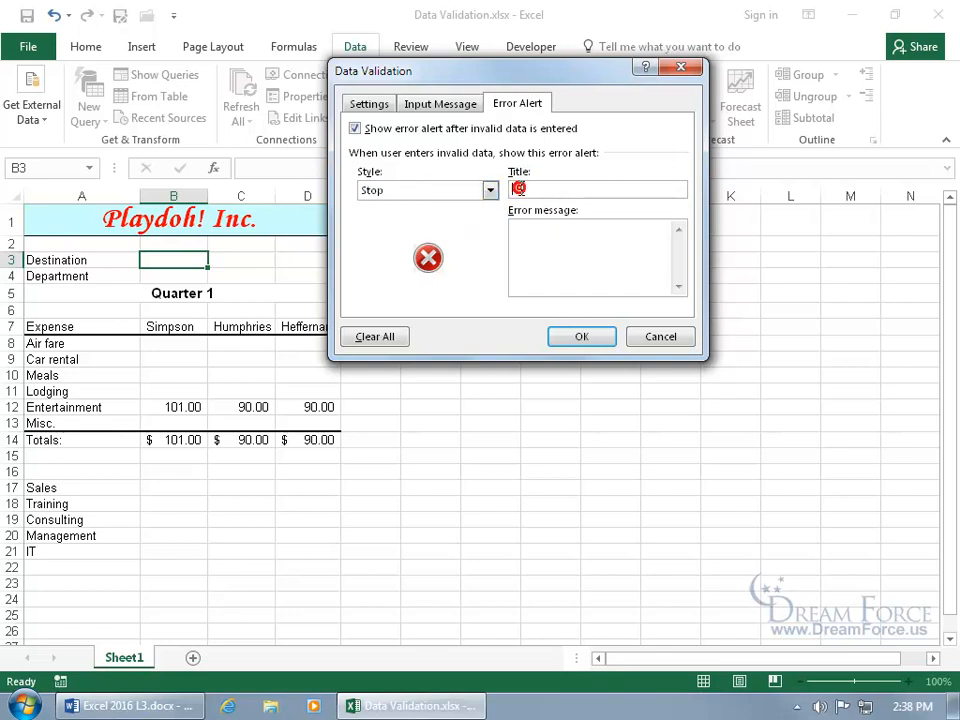
text(States)
key(Tab)
text(Please enter in only 2 letters.)
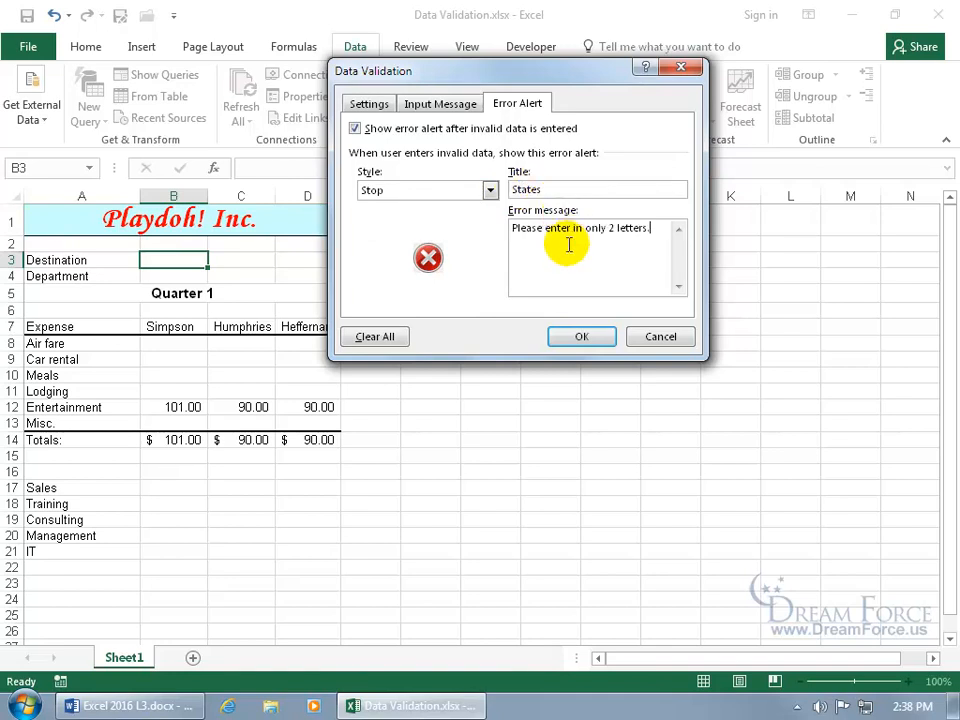
click(587, 336)
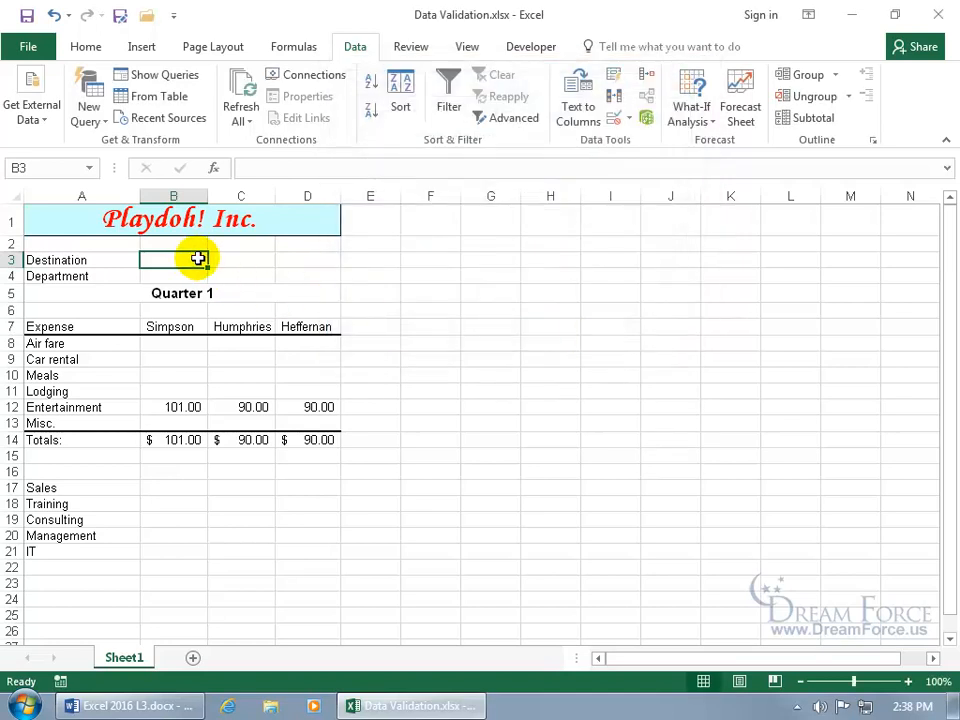
Step: Test B3's validation by trying to enter Utah, then retry and enter UT as the destination
text(Utah)
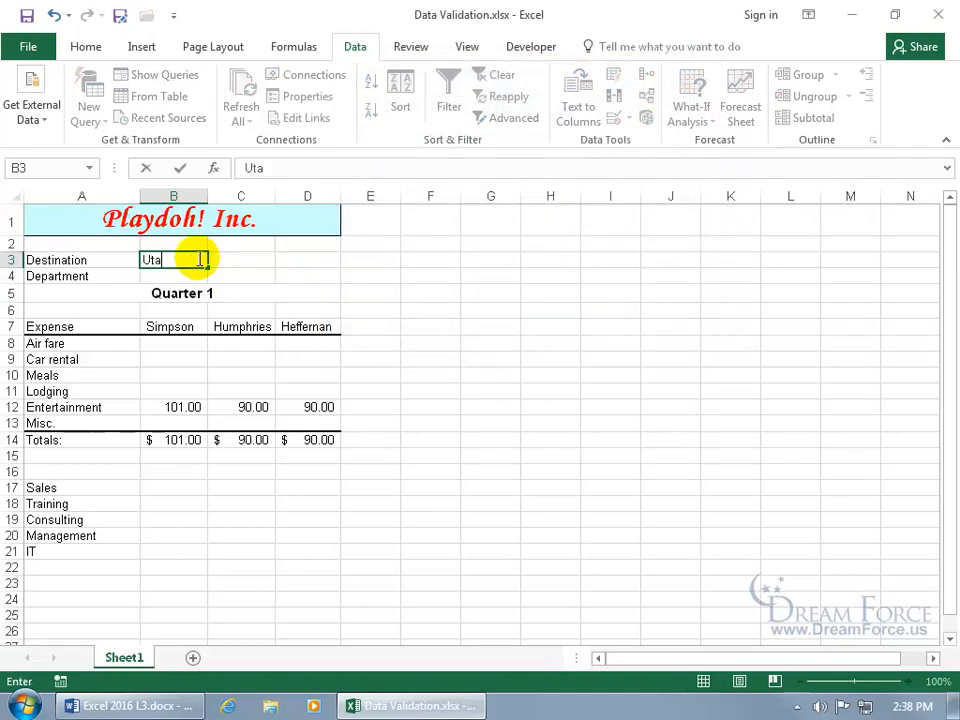
key(Return)
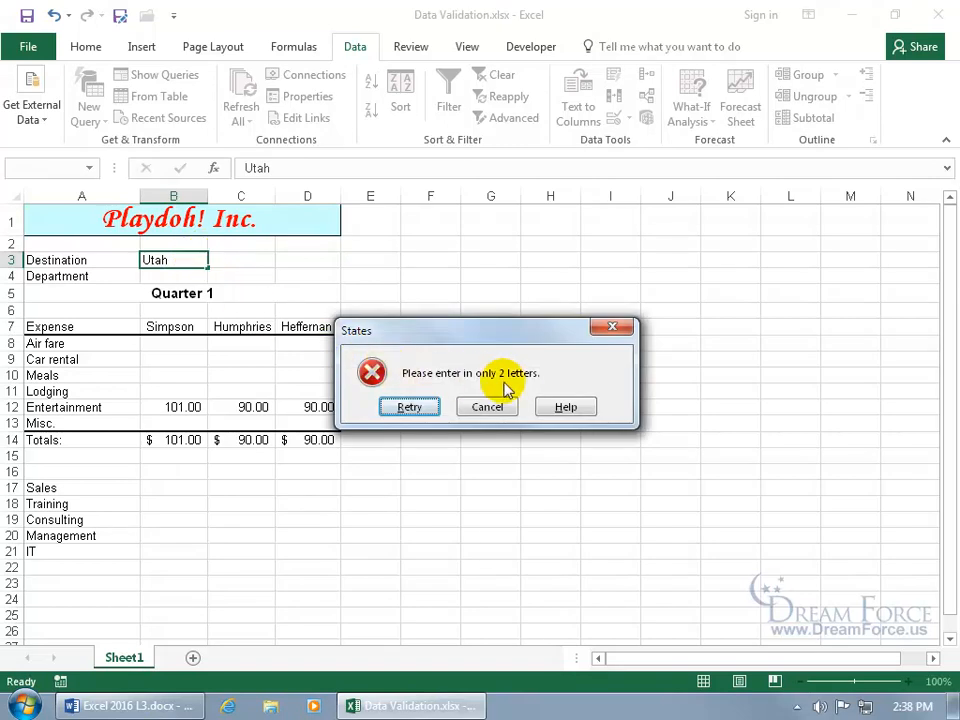
click(425, 405)
text(T)
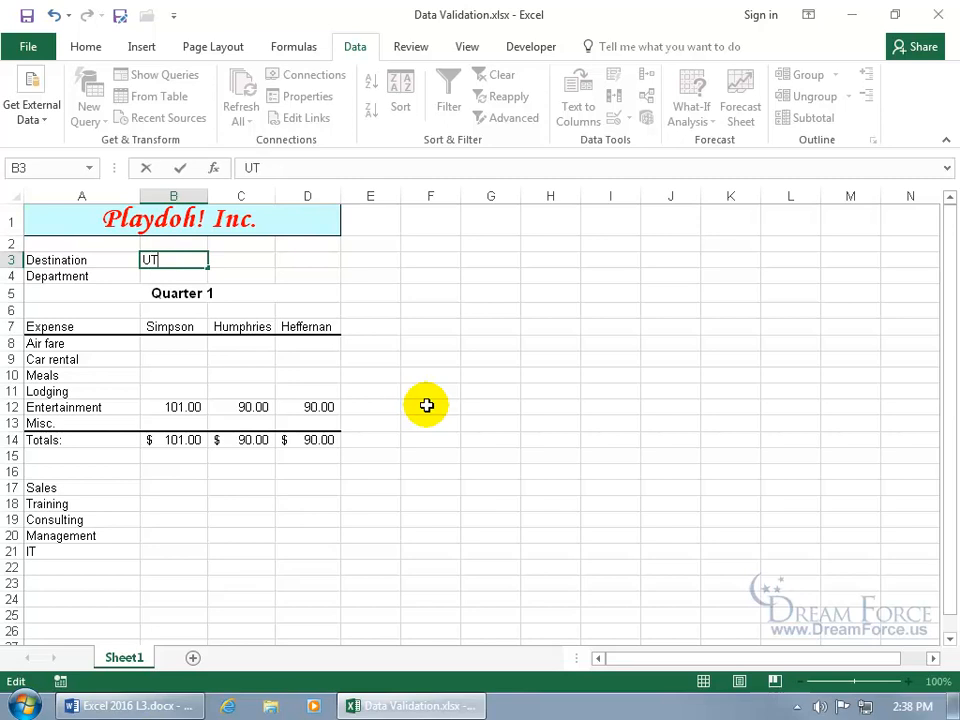
key(Return)
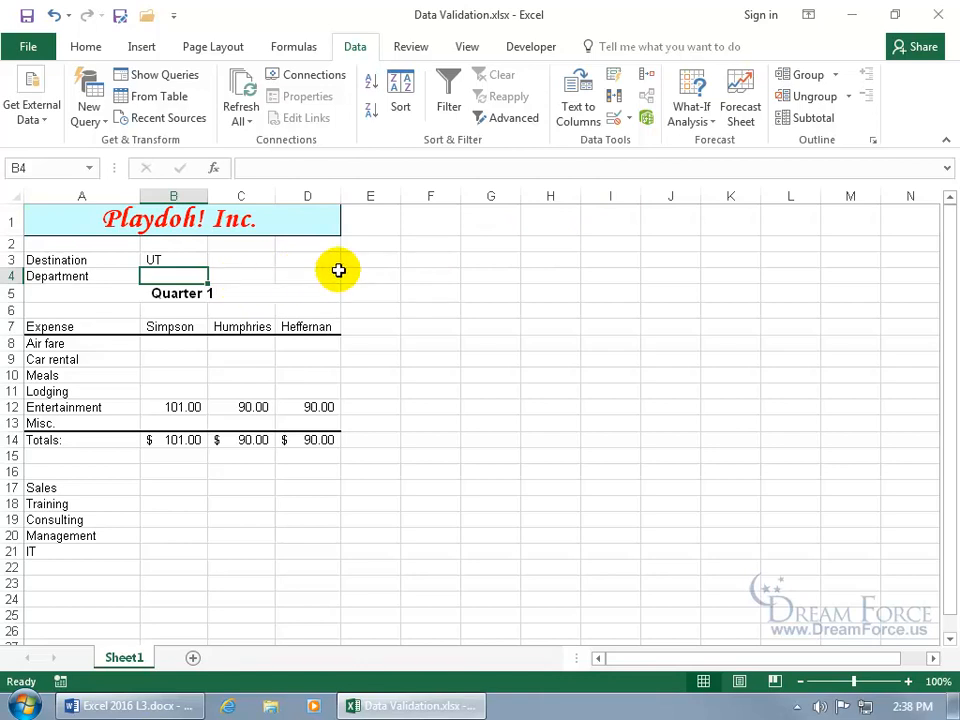
Step: Set up list validation on the Department cell B4 with the source entries Sales,Training,Consulting and apply it
click(630, 121)
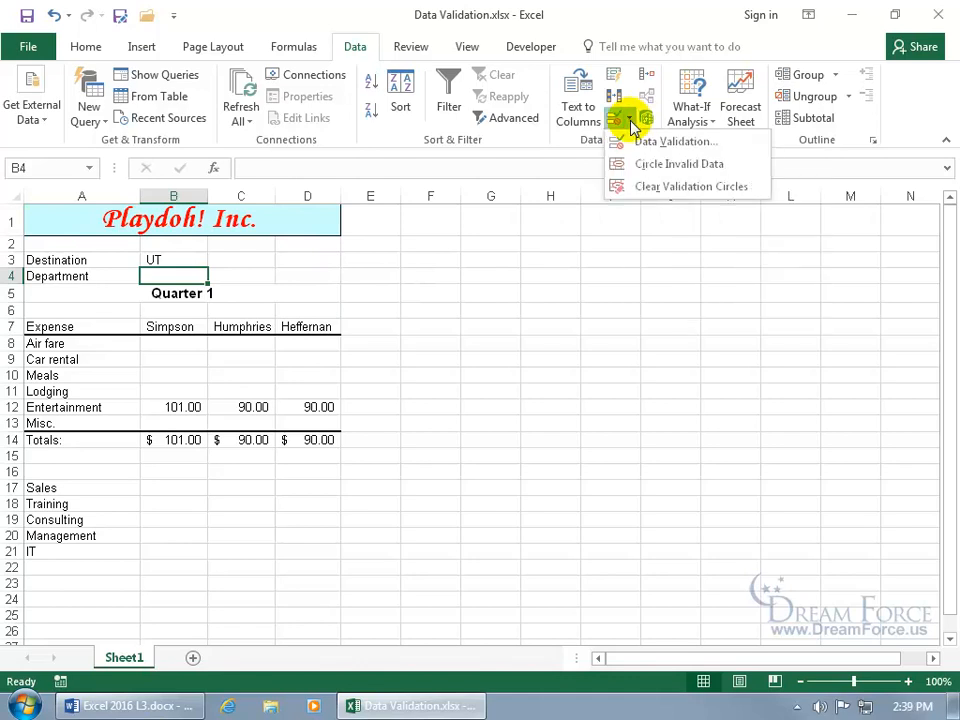
click(641, 142)
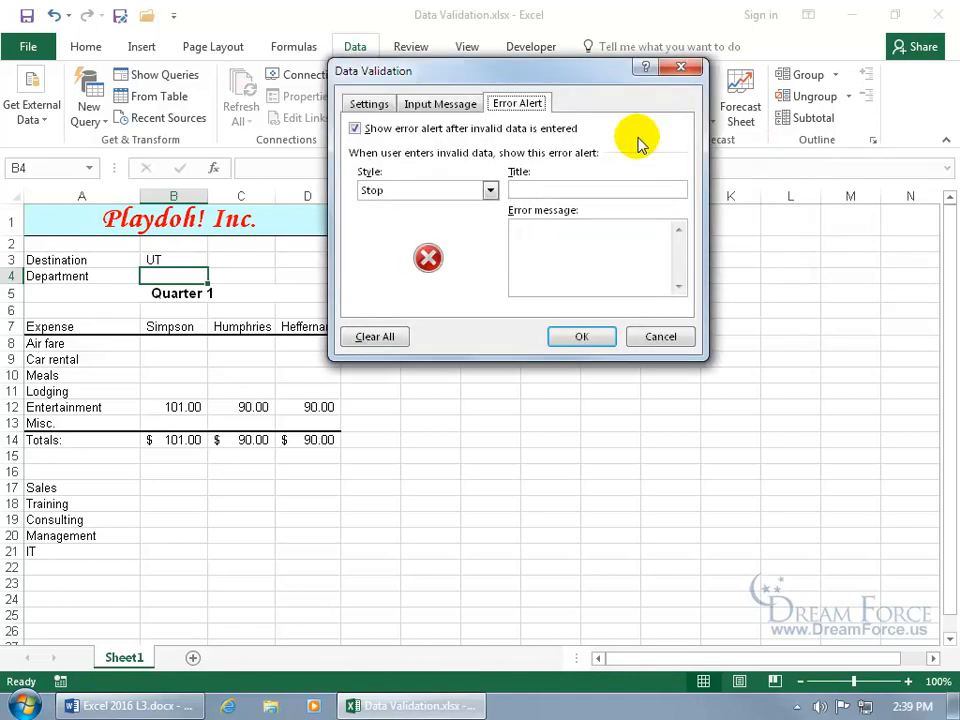
click(372, 105)
click(376, 108)
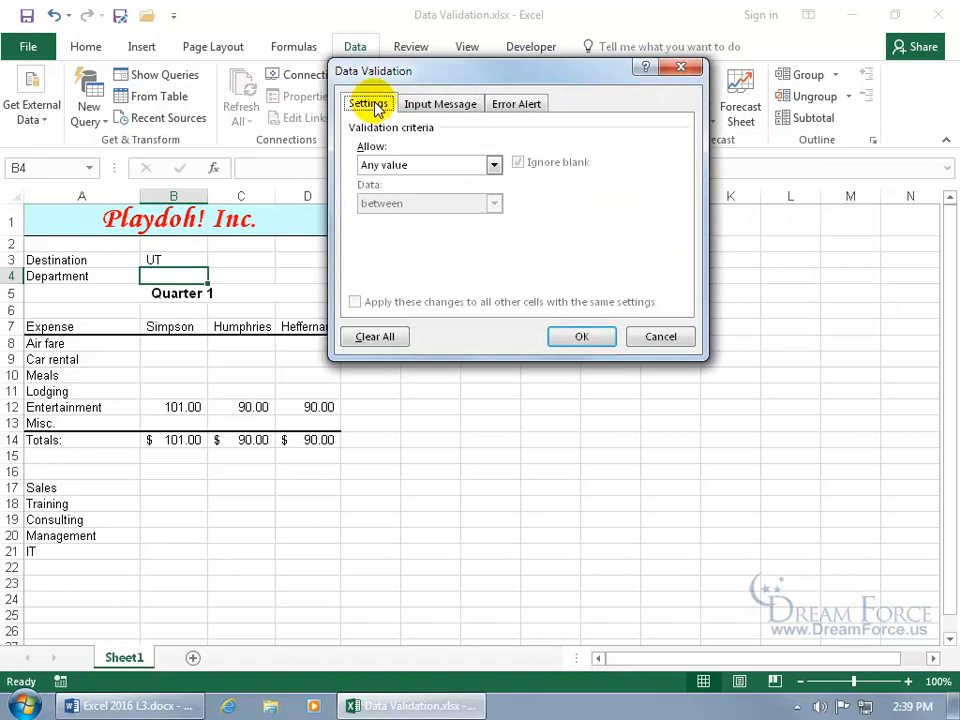
click(493, 165)
click(468, 219)
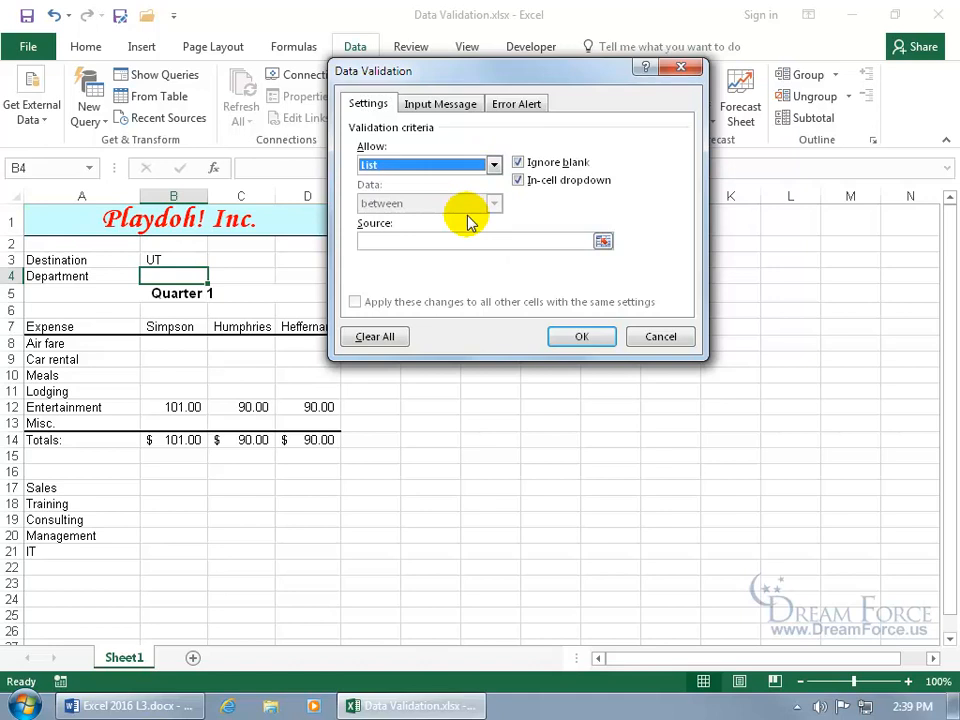
click(457, 240)
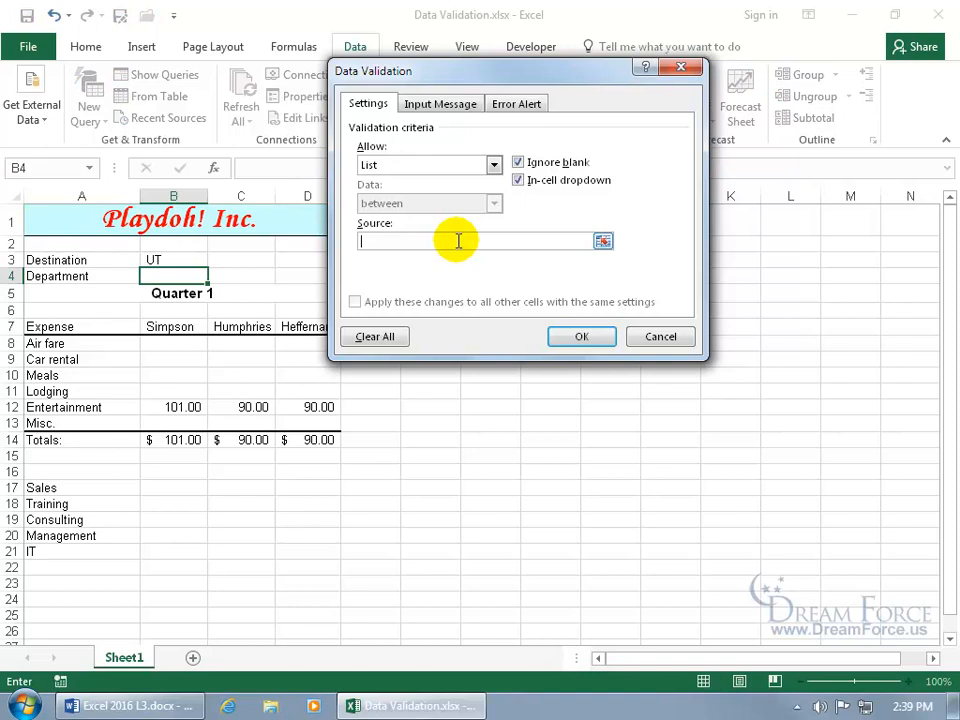
text(Sales,Training,Consulting)
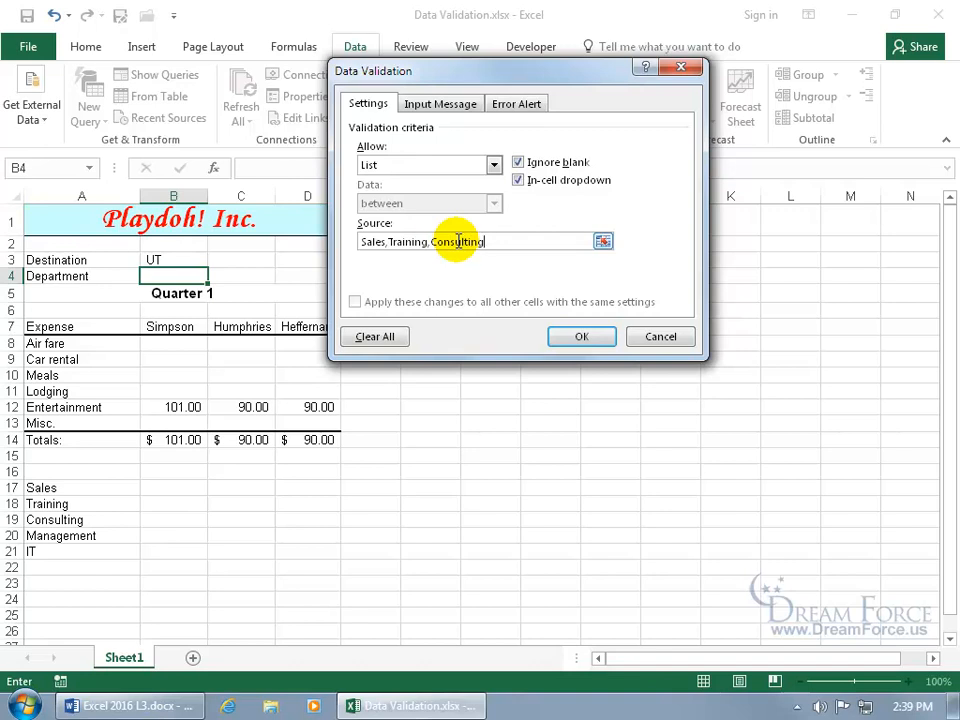
click(576, 337)
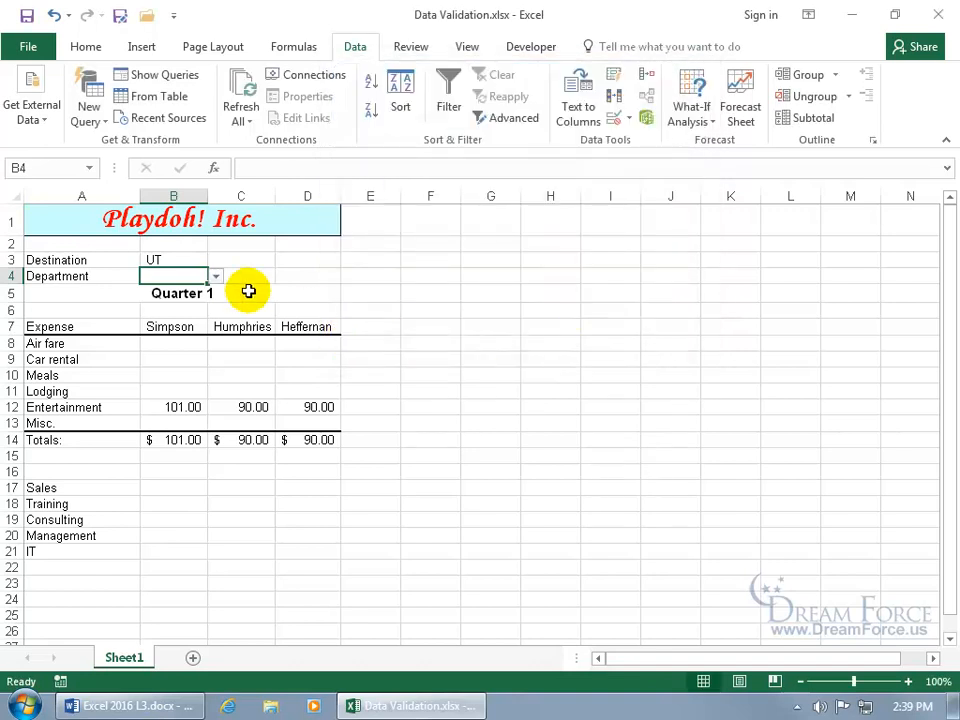
Step: Test the in-cell dropdown of Department cell B4 by choosing Sales from it
click(306, 279)
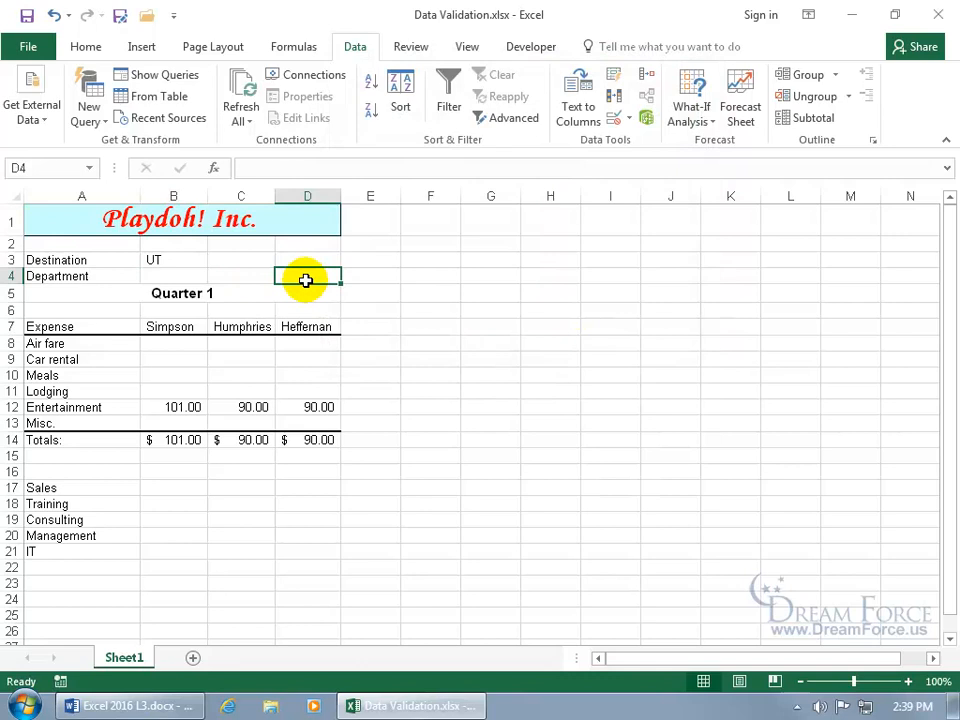
click(186, 277)
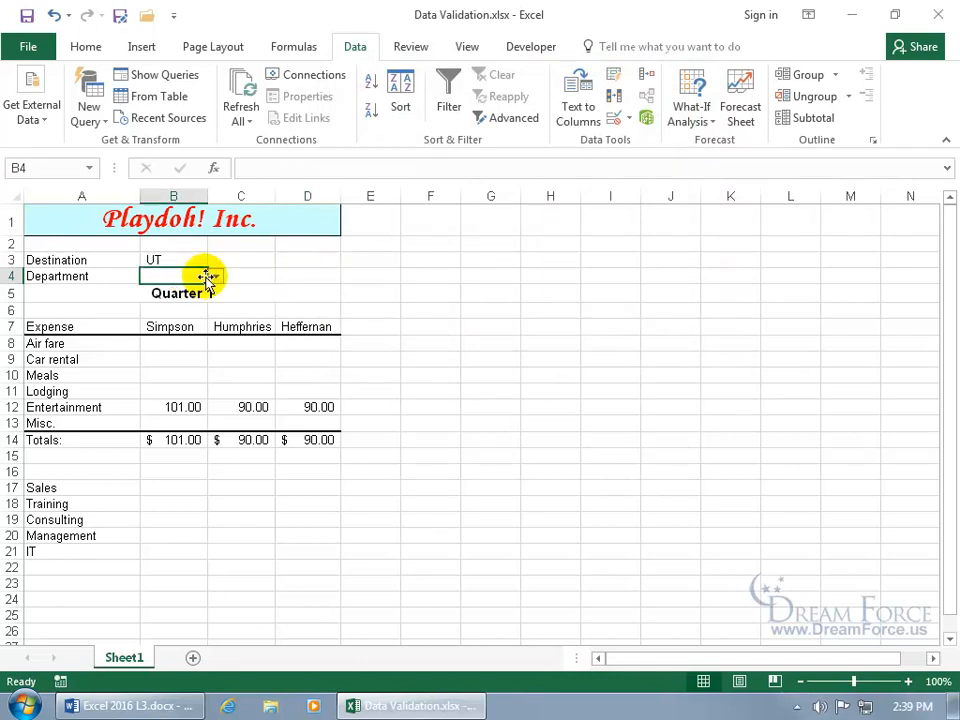
click(215, 276)
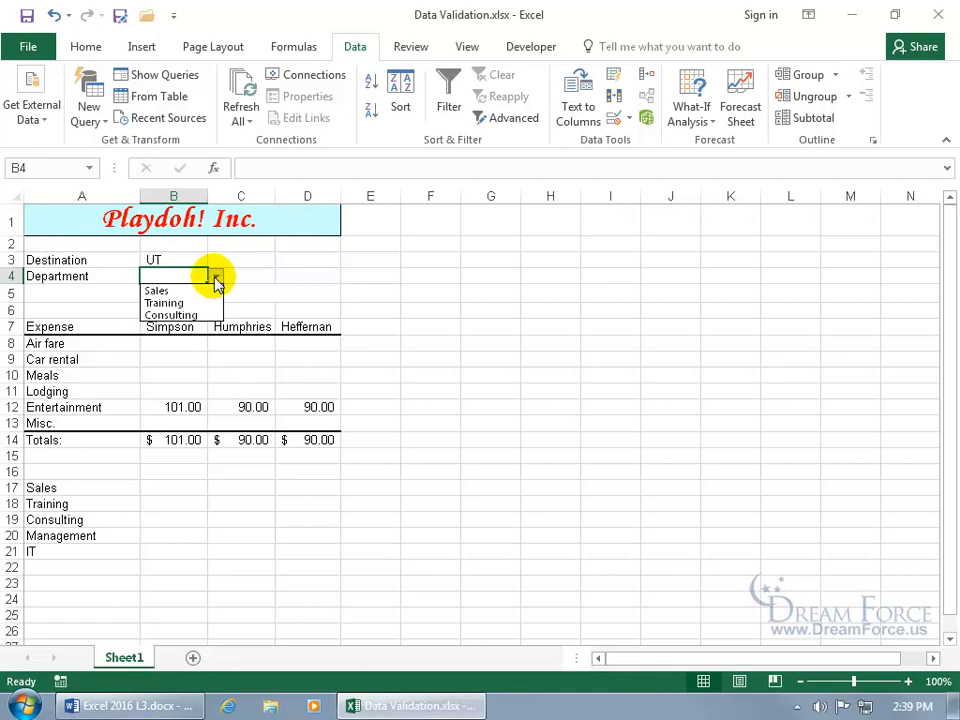
click(157, 290)
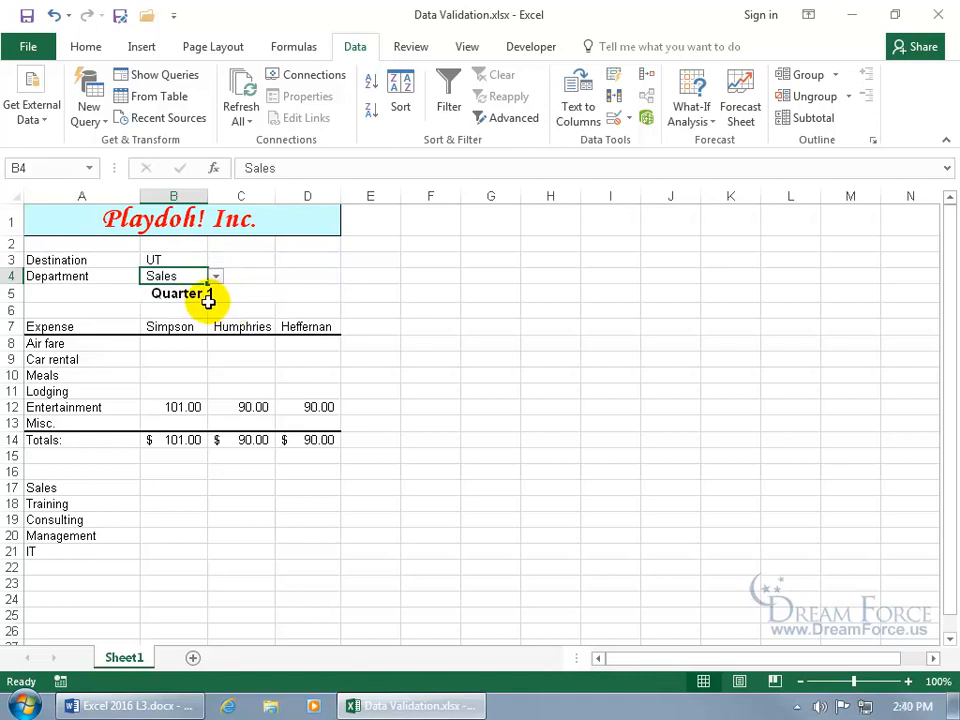
Step: Replace B4's typed validation list source with the named range =Dept covering A17:A21, and apply the change
click(628, 118)
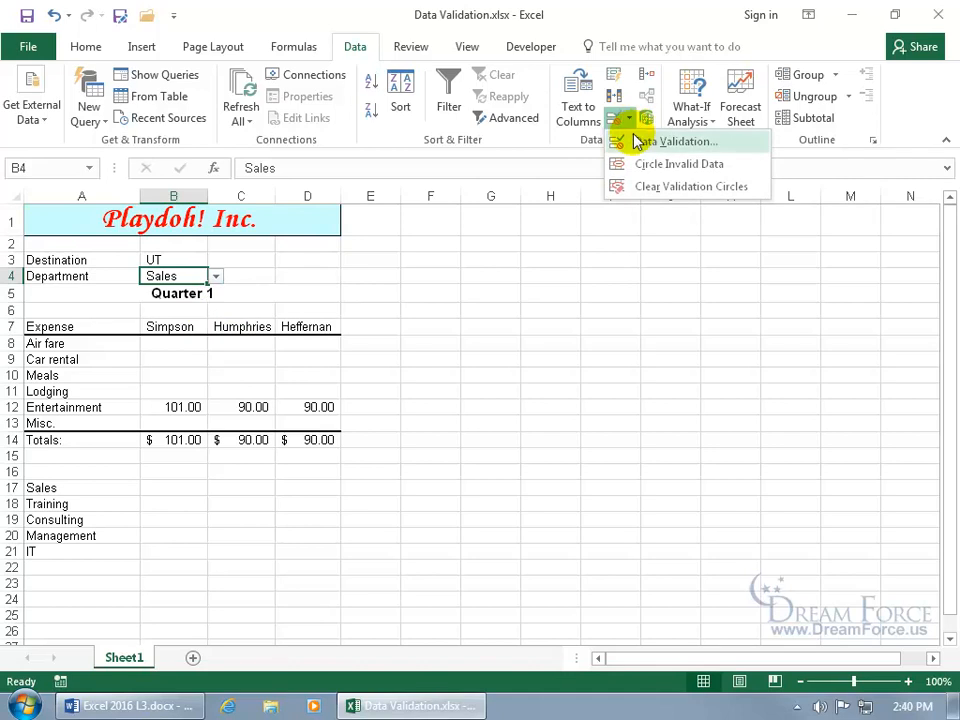
click(636, 143)
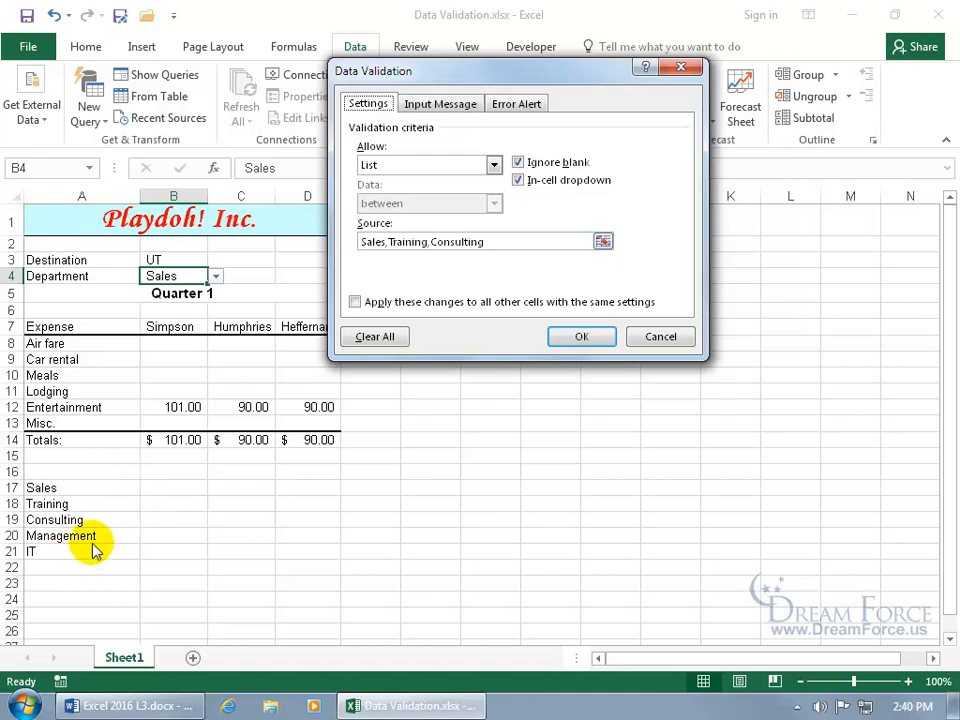
click(562, 242)
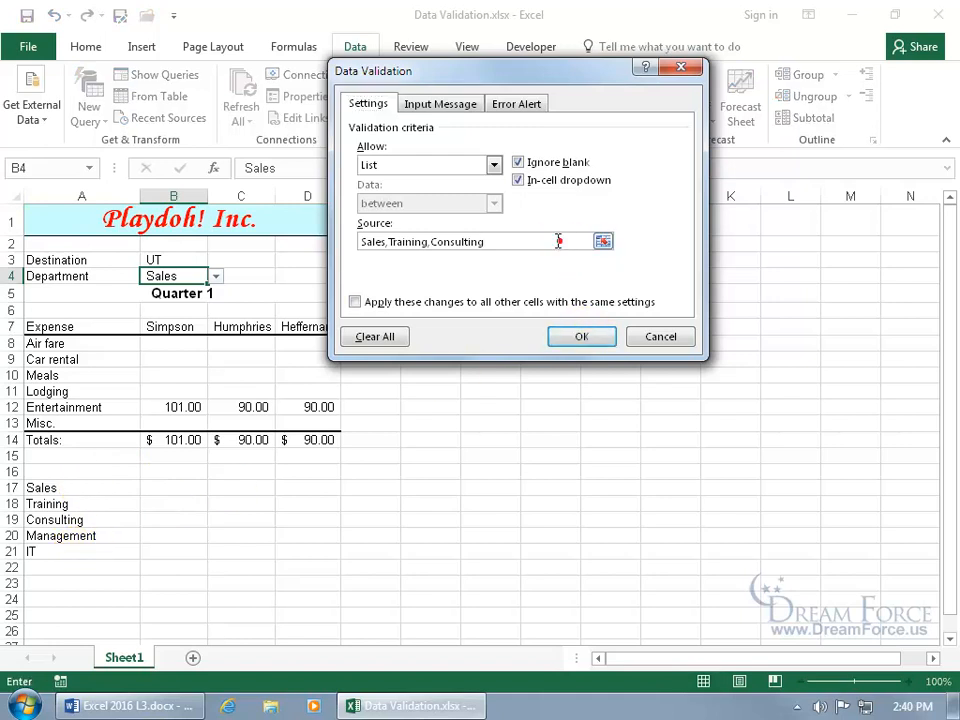
drag(591, 241, 364, 241)
key(Delete)
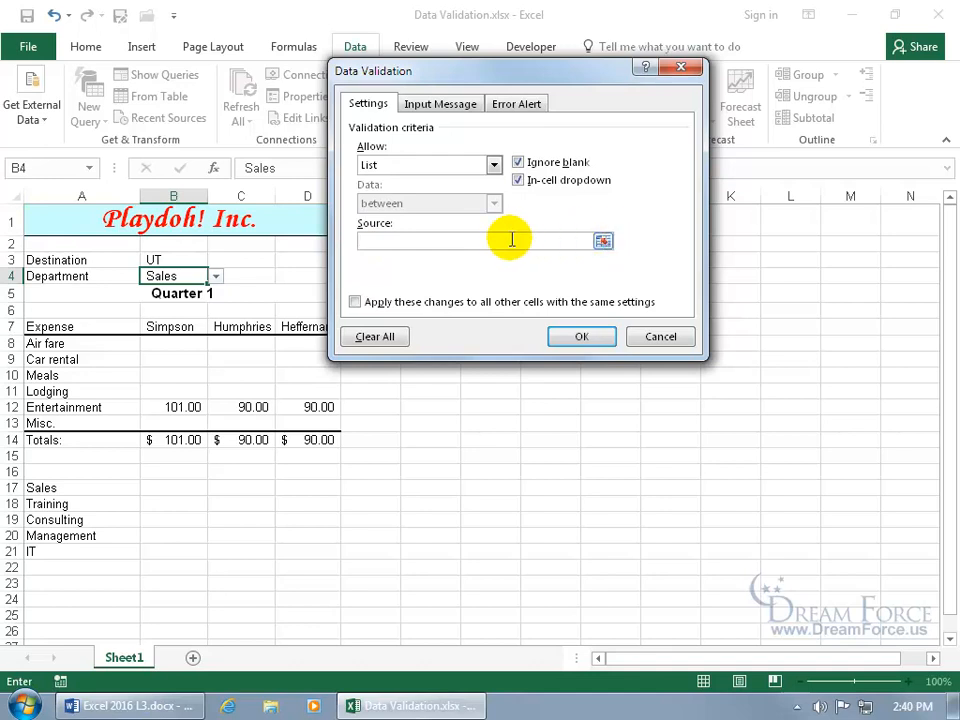
drag(55, 487, 56, 550)
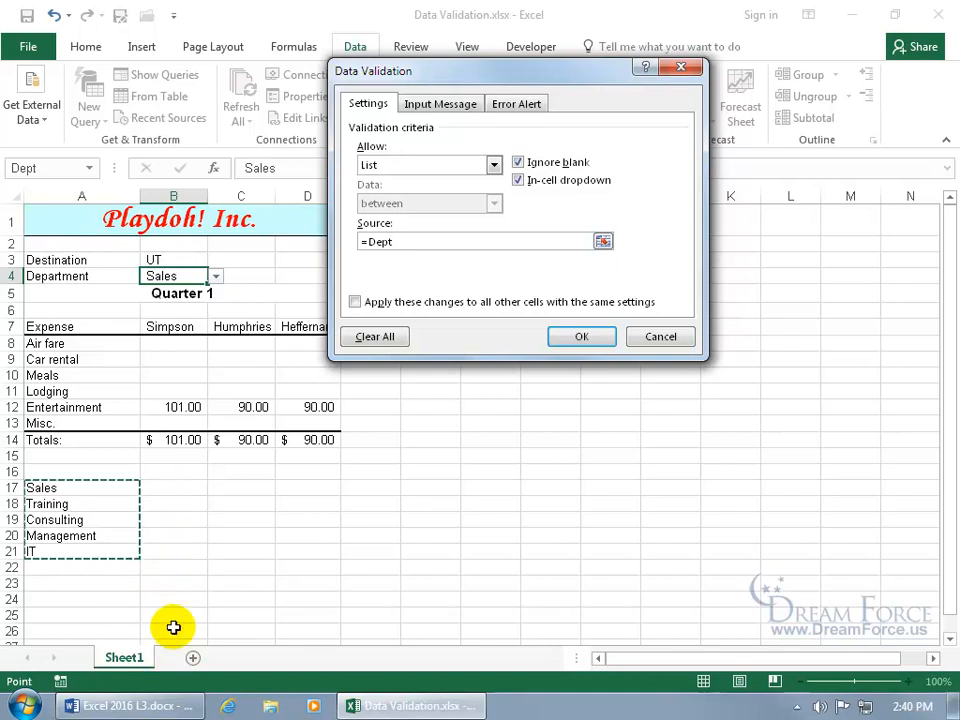
drag(414, 241, 352, 241)
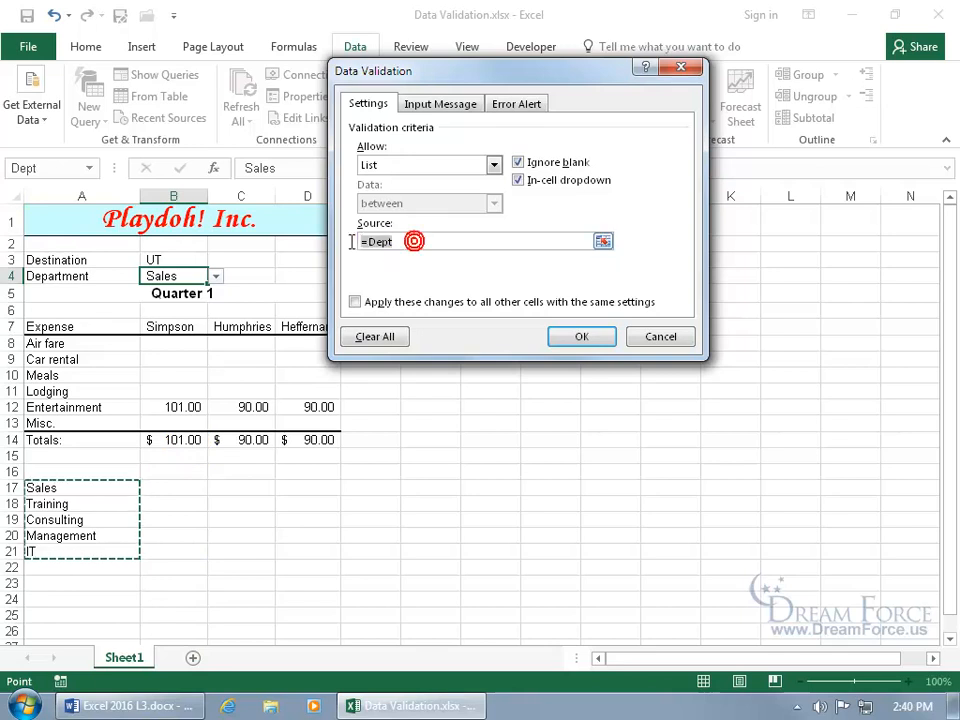
text(=Dept)
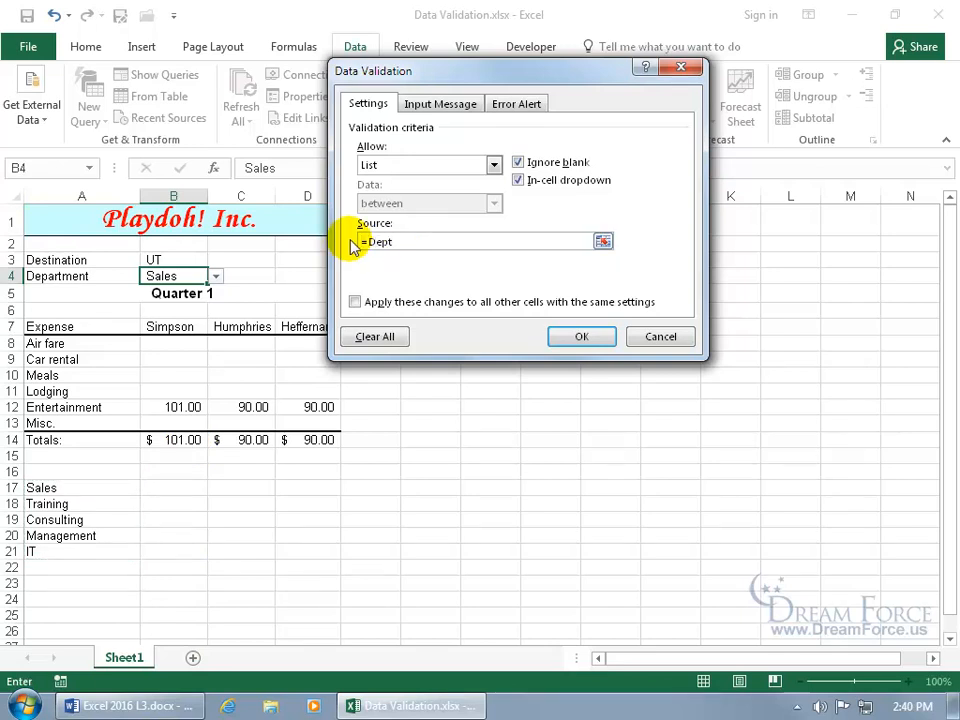
click(596, 336)
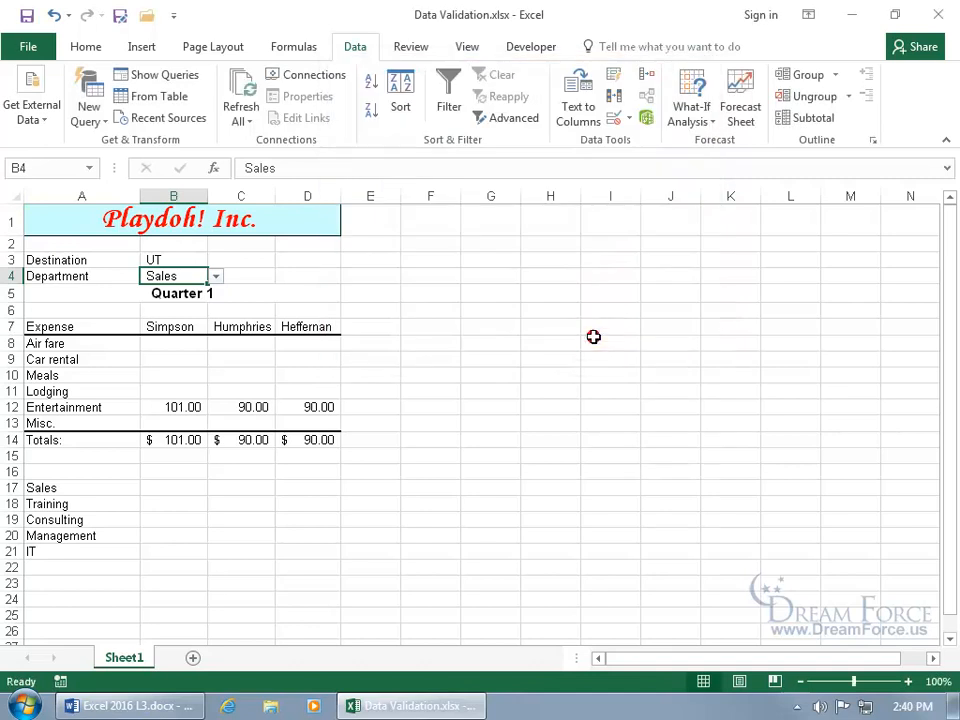
Step: Check the department choices offered by B4's dropdown against the source list in A17:A21
click(216, 276)
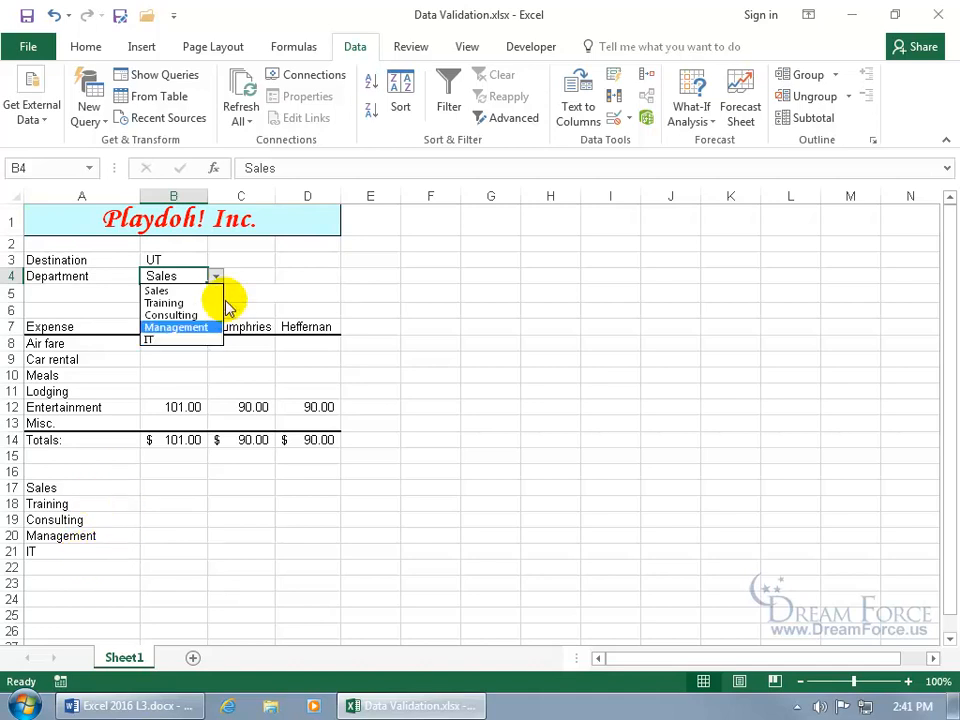
click(188, 272)
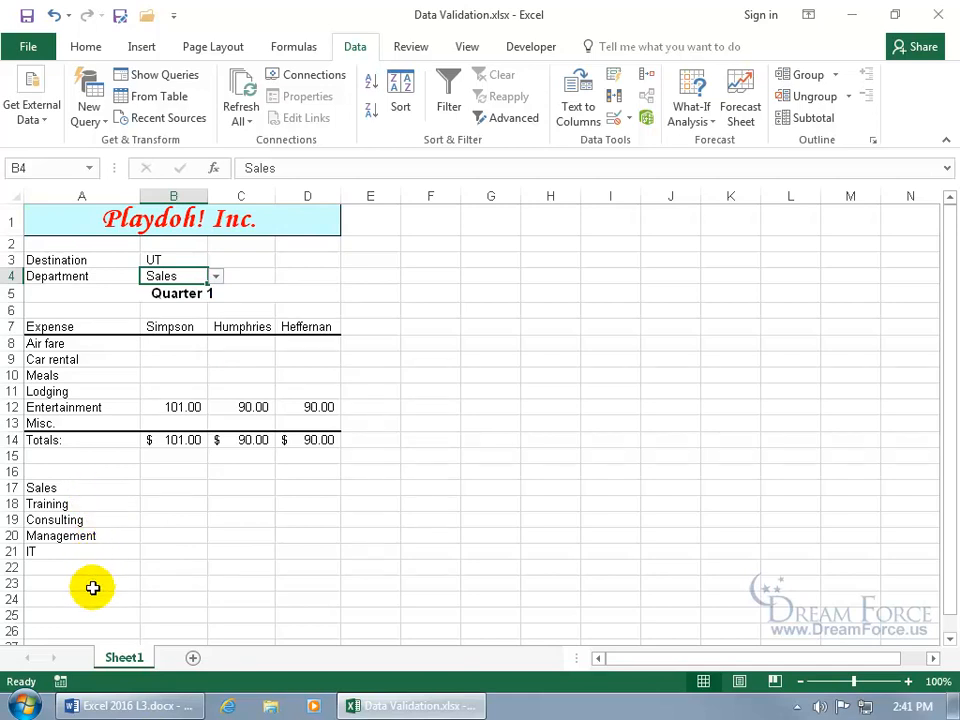
click(216, 276)
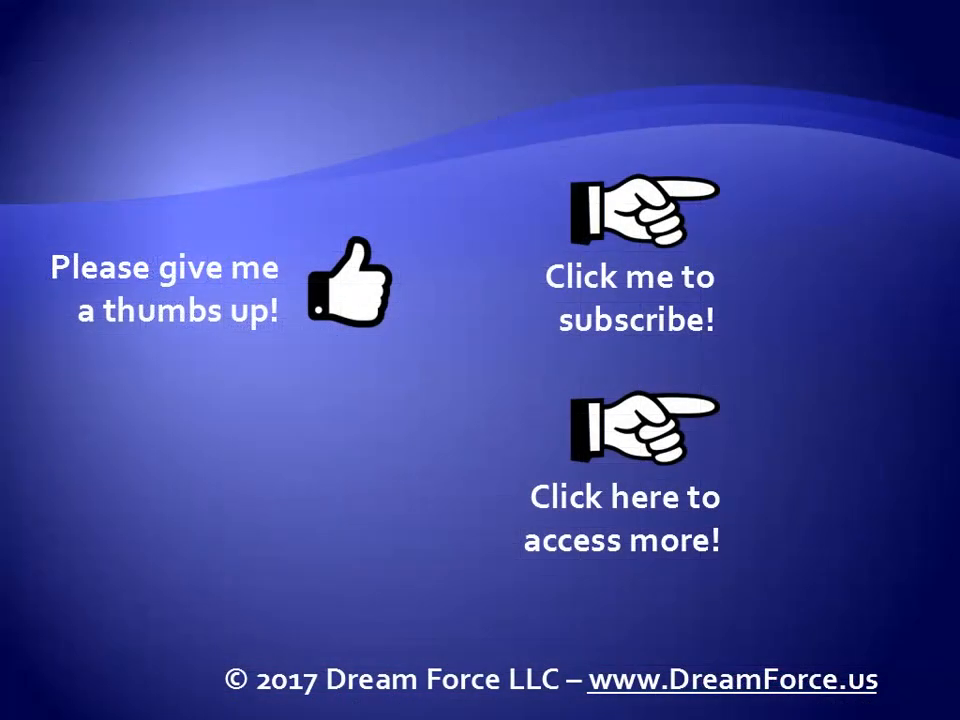